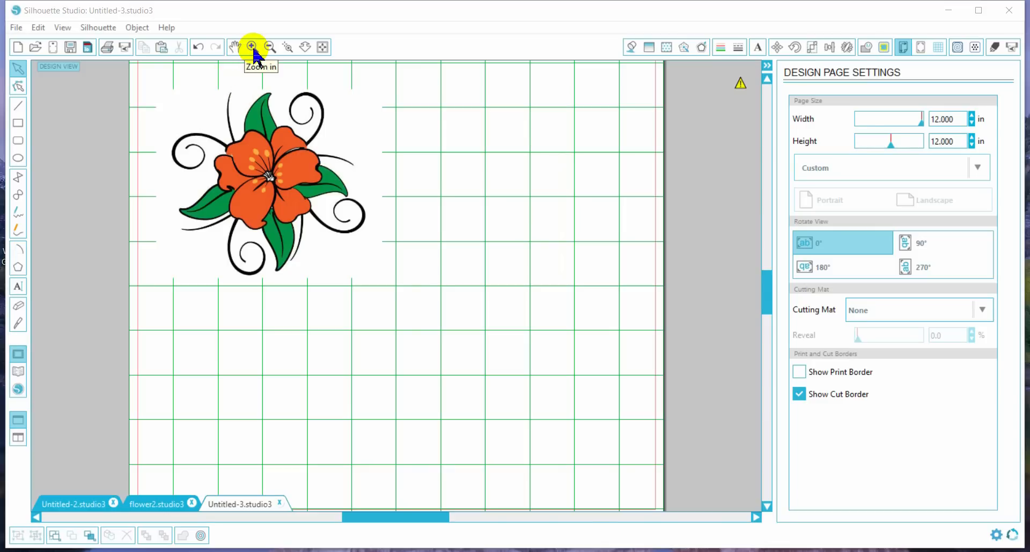
Trace the flower image's black outlines with the standard Trace method and move the image toward the page's lower right
{"action": "left_click", "coordinate": [254, 53]}
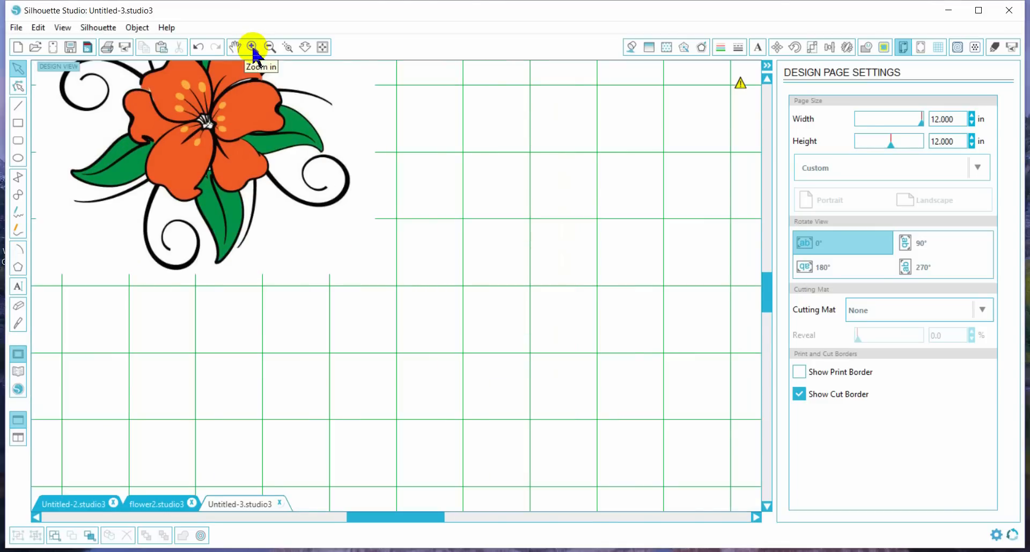
{"action": "left_click", "coordinate": [273, 52]}
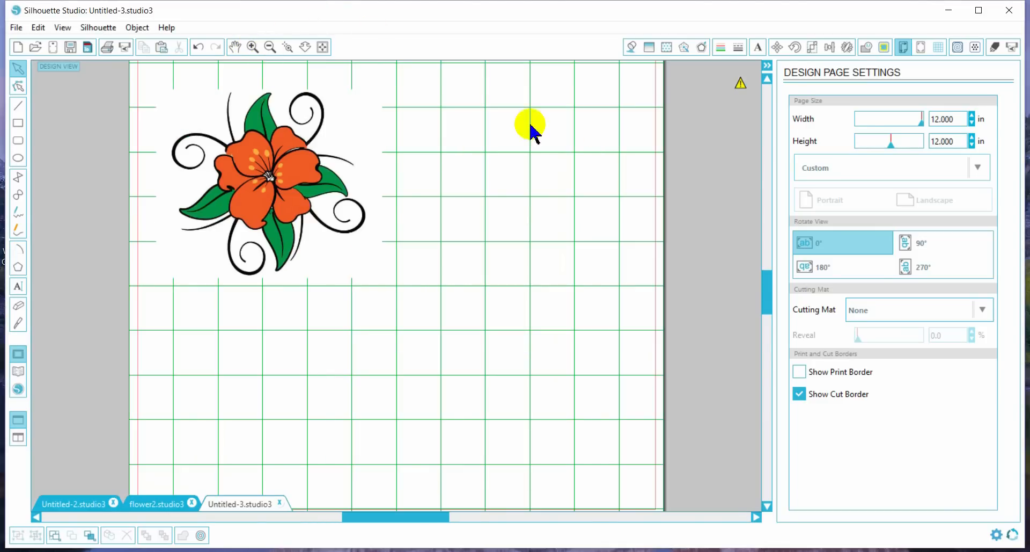
{"action": "left_click", "coordinate": [884, 48]}
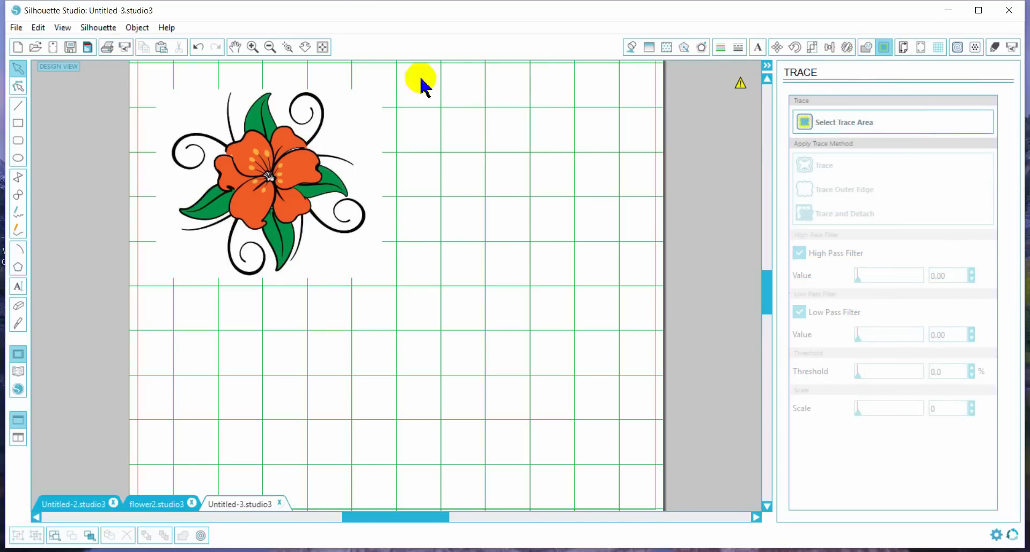
{"action": "left_click", "coordinate": [823, 124]}
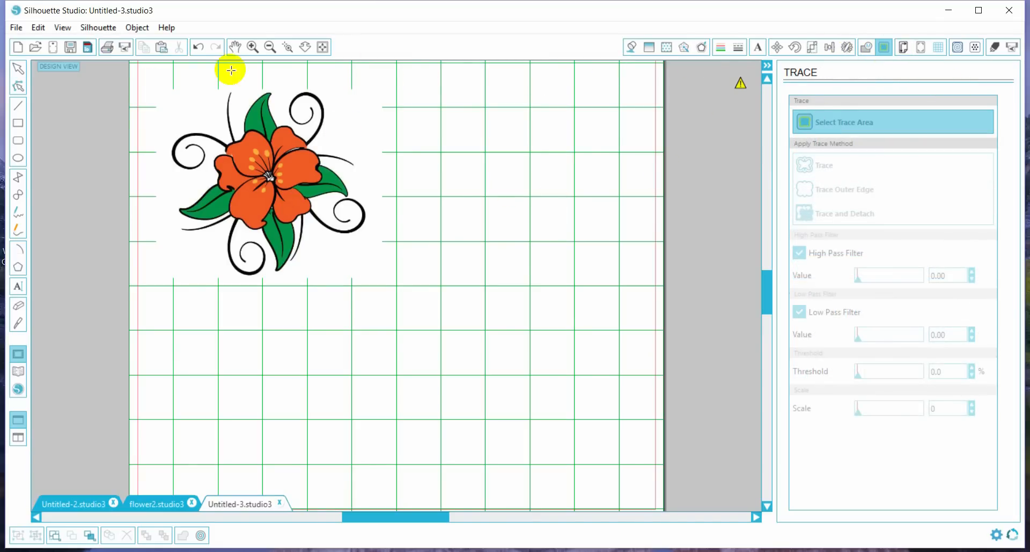
{"action": "mouse_move", "coordinate": [151, 82]}
{"action": "left_mouse_down"}
{"action": "mouse_move", "coordinate": [356, 281]}
{"action": "mouse_move", "coordinate": [400, 303]}
{"action": "left_mouse_up"}
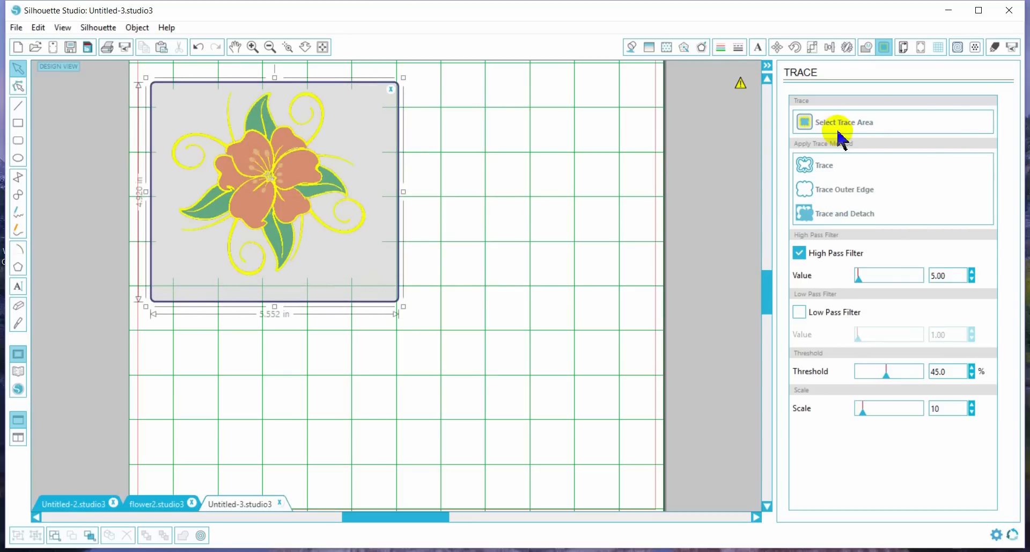
{"action": "left_click", "coordinate": [820, 167]}
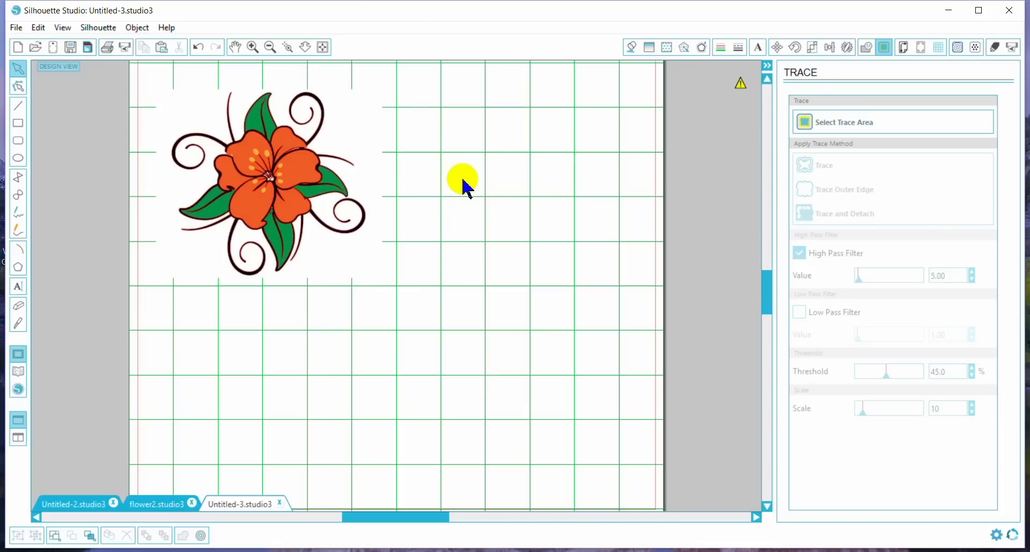
{"action": "mouse_move", "coordinate": [309, 177]}
{"action": "left_mouse_down"}
{"action": "mouse_move", "coordinate": [382, 340]}
{"action": "mouse_move", "coordinate": [584, 378]}
{"action": "mouse_move", "coordinate": [586, 389]}
{"action": "left_mouse_up"}
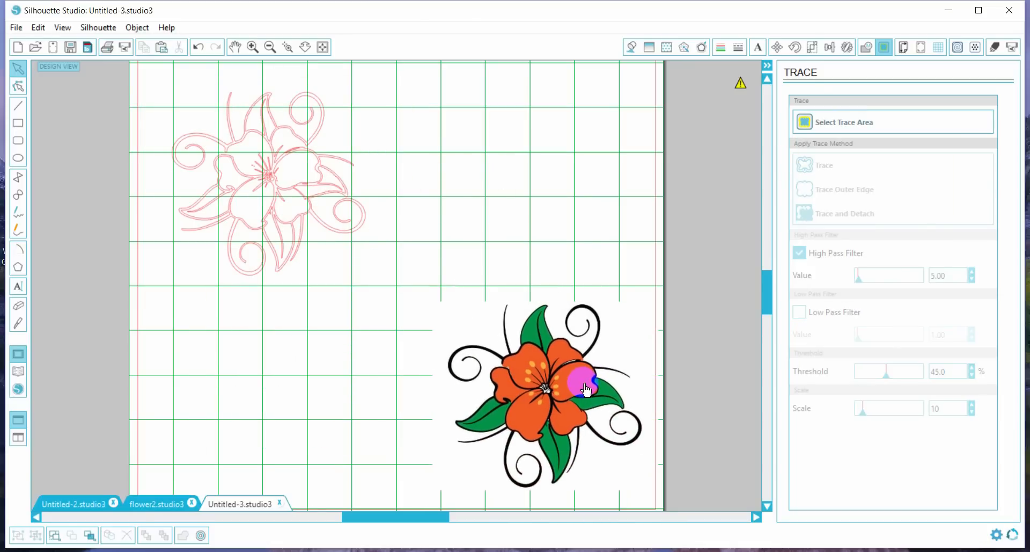
Apply a rounded outer offset to the traced flower outline and move the offset shape to the right of the original trace
{"action": "left_click", "coordinate": [349, 232]}
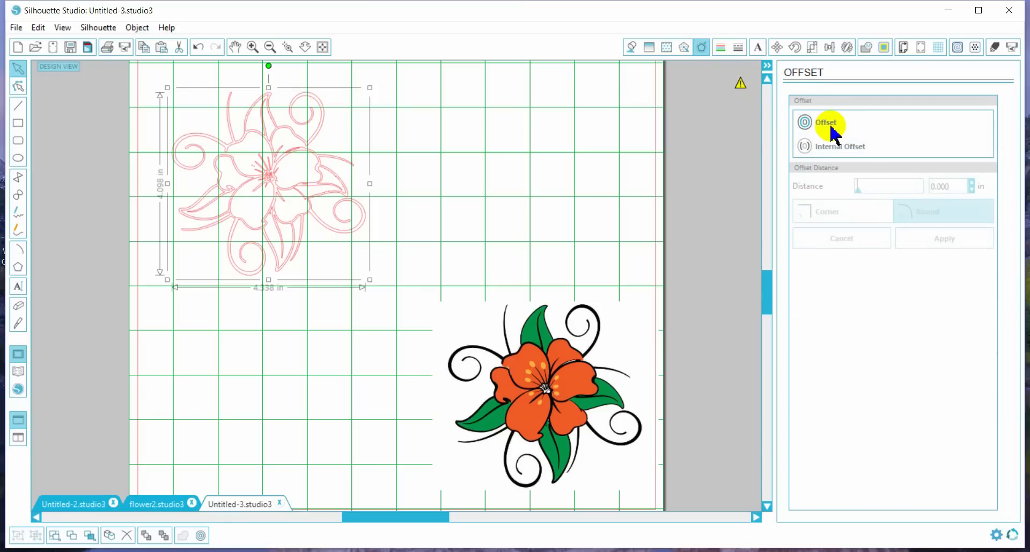
{"action": "left_click", "coordinate": [826, 123]}
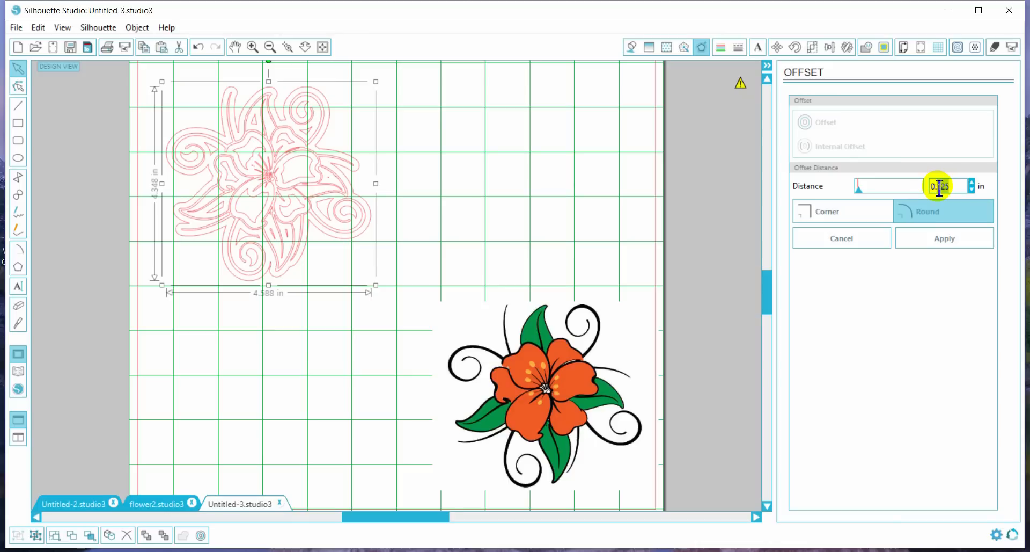
{"action": "left_click", "coordinate": [965, 237]}
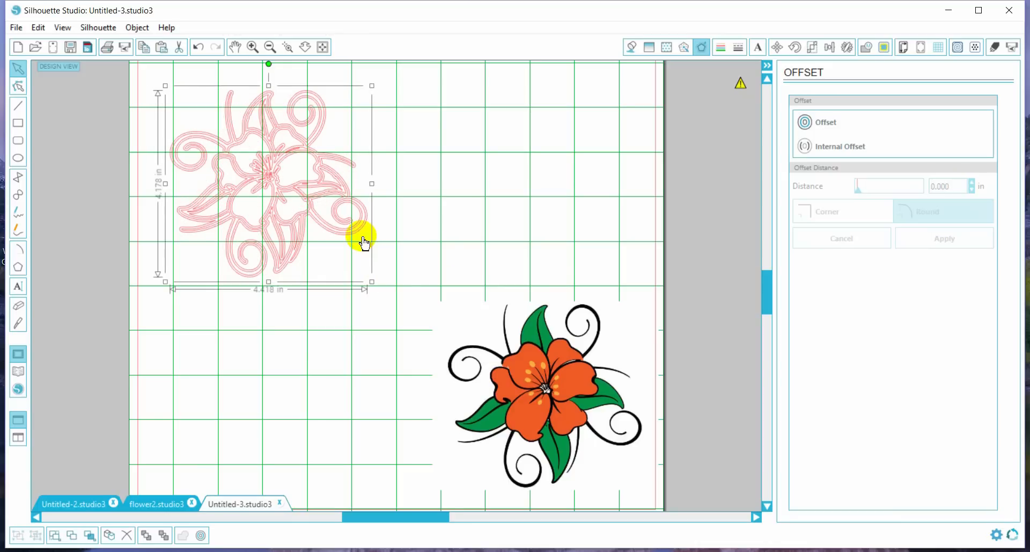
{"action": "left_click_drag", "start_coordinate": [359, 234], "coordinate": [621, 234]}
Delete the original trace and arrange the offset outline and the flower image side by side on the upper page
{"action": "left_click", "coordinate": [324, 145]}
{"action": "right_click", "coordinate": [292, 141]}
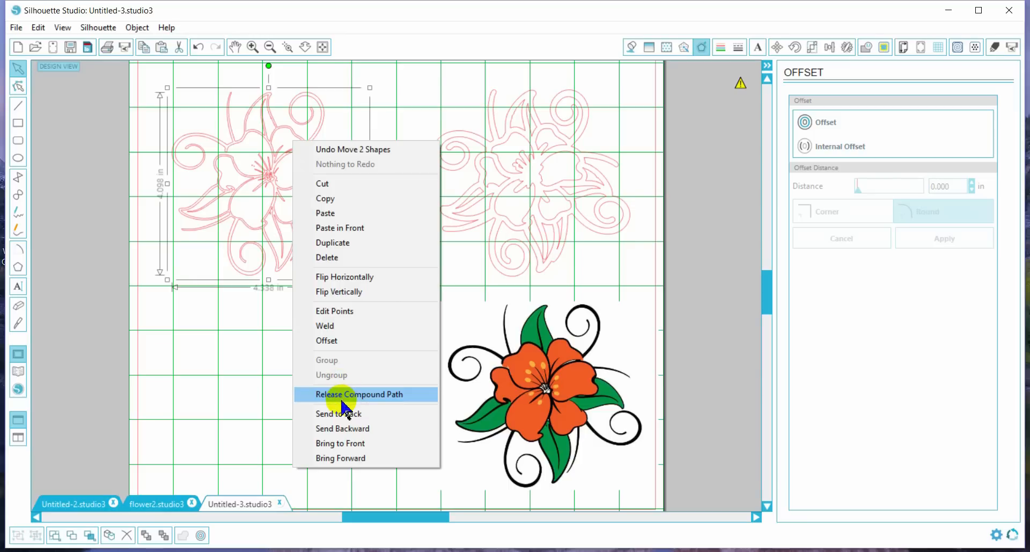
{"action": "left_click", "coordinate": [338, 258]}
{"action": "left_click_drag", "start_coordinate": [498, 213], "coordinate": [261, 208]}
{"action": "left_click_drag", "start_coordinate": [493, 350], "coordinate": [488, 167]}
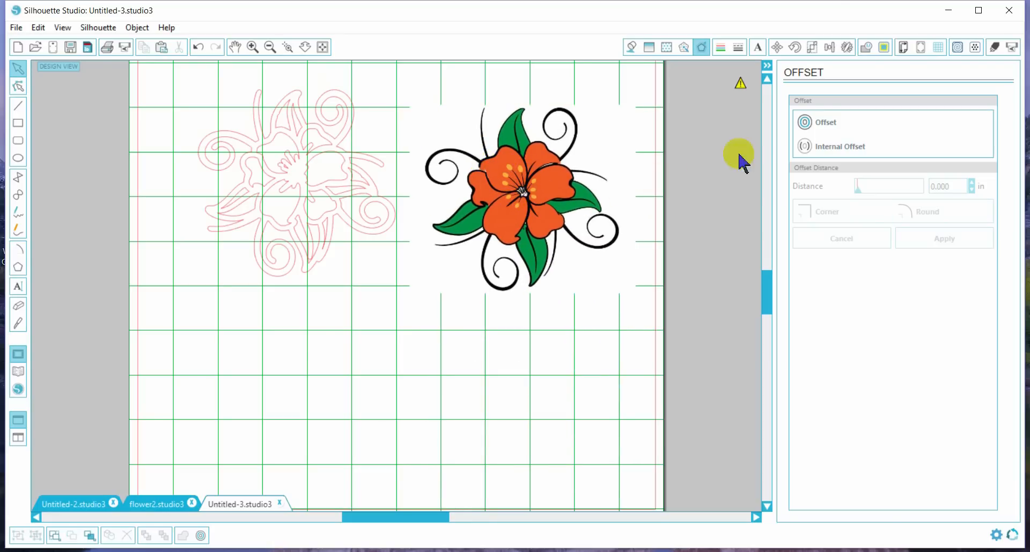
Trace the flower image again with a High Pass Filter value of 144 and move the image below the offset outline
{"action": "left_click", "coordinate": [884, 48]}
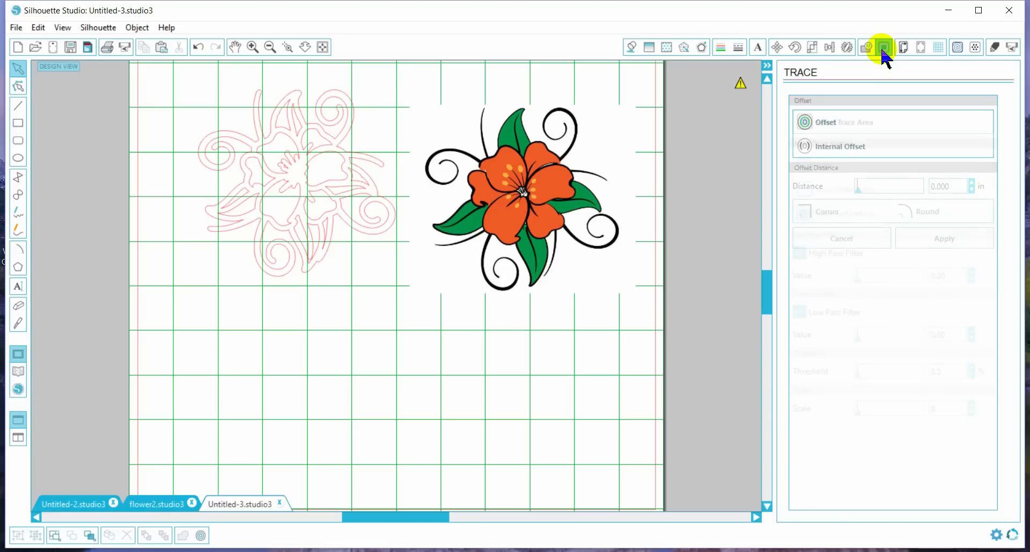
{"action": "left_click", "coordinate": [824, 123]}
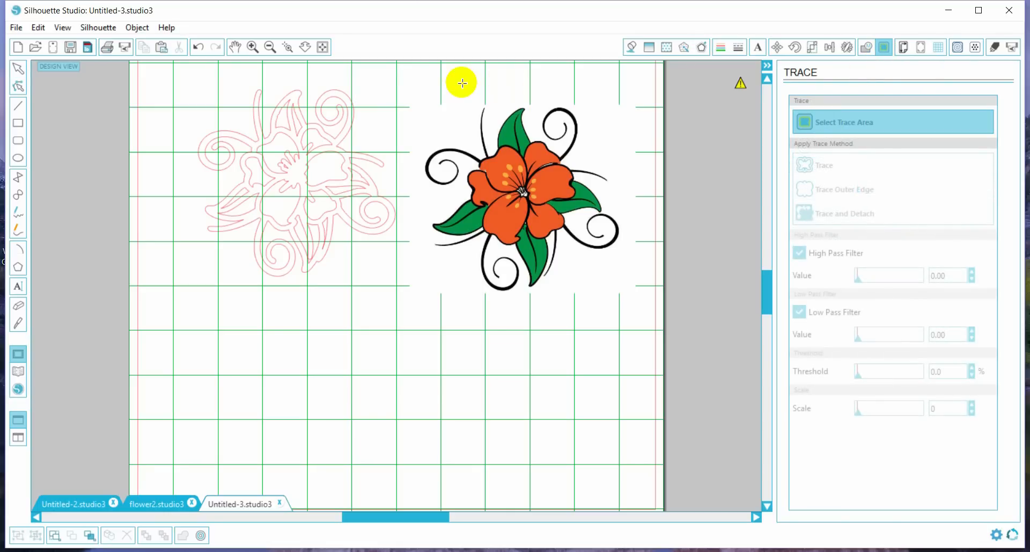
{"action": "left_click_drag", "start_coordinate": [402, 91], "coordinate": [643, 316]}
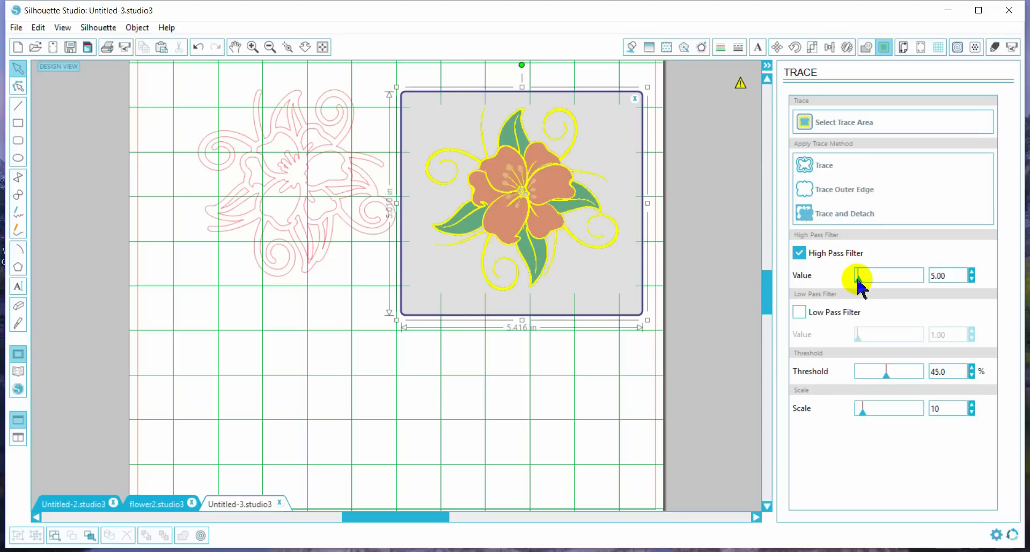
{"action": "left_click_drag", "start_coordinate": [858, 279], "coordinate": [883, 280]}
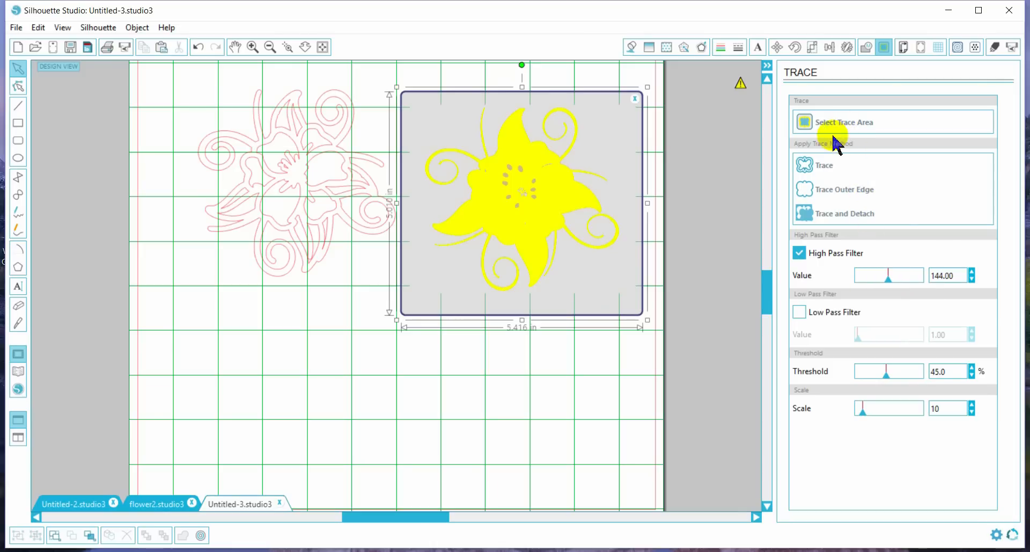
{"action": "left_click", "coordinate": [817, 167]}
{"action": "left_click", "coordinate": [570, 225]}
{"action": "mouse_move", "coordinate": [570, 225]}
{"action": "left_mouse_down"}
{"action": "mouse_move", "coordinate": [450, 367]}
{"action": "mouse_move", "coordinate": [317, 429]}
{"action": "left_mouse_up"}
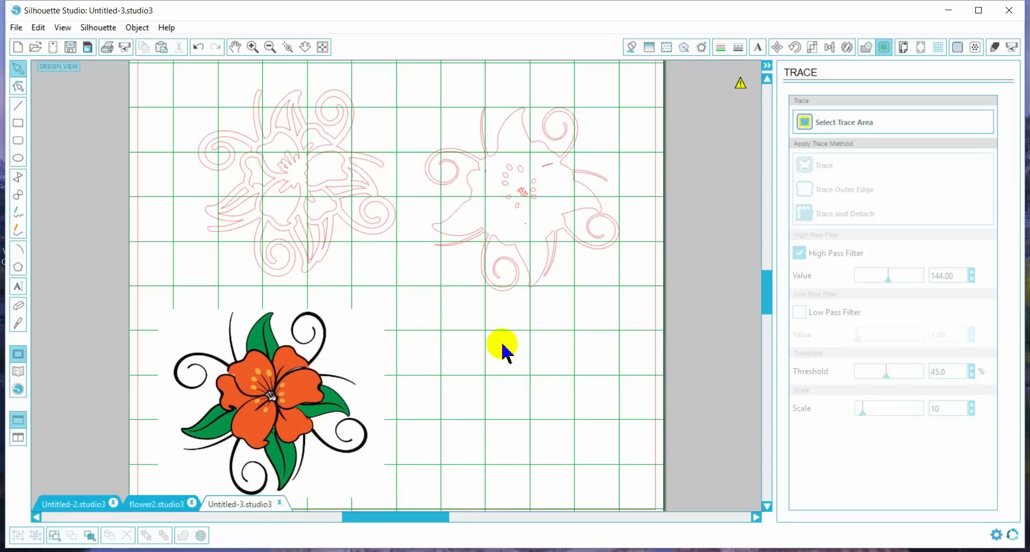
Release the compound path of the new trace and ungroup its parts
{"action": "right_click", "coordinate": [550, 262]}
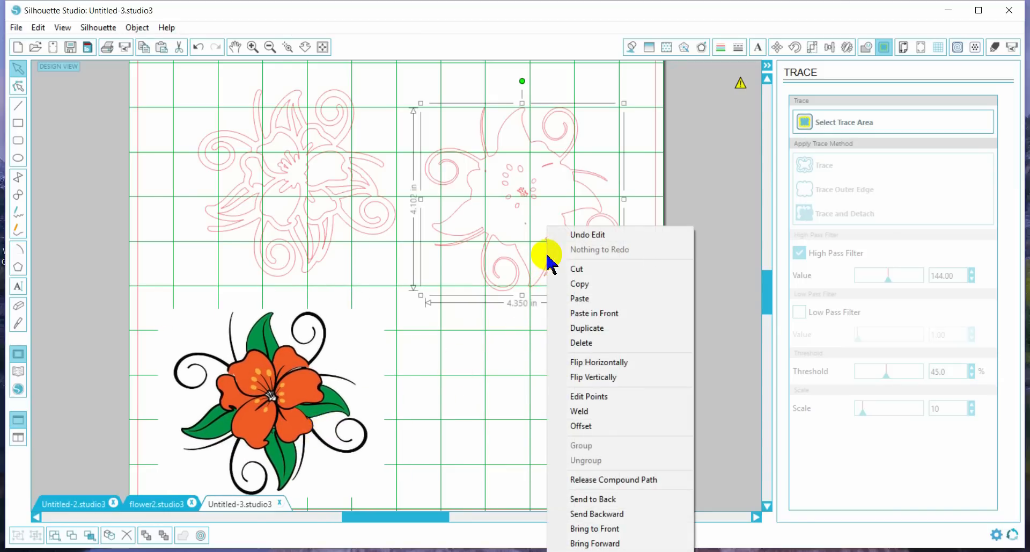
{"action": "left_click", "coordinate": [581, 479]}
{"action": "mouse_move", "coordinate": [609, 228]}
{"action": "left_mouse_down"}
{"action": "mouse_move", "coordinate": [612, 294]}
{"action": "mouse_move", "coordinate": [614, 242]}
{"action": "left_mouse_up"}
{"action": "left_click", "coordinate": [614, 242]}
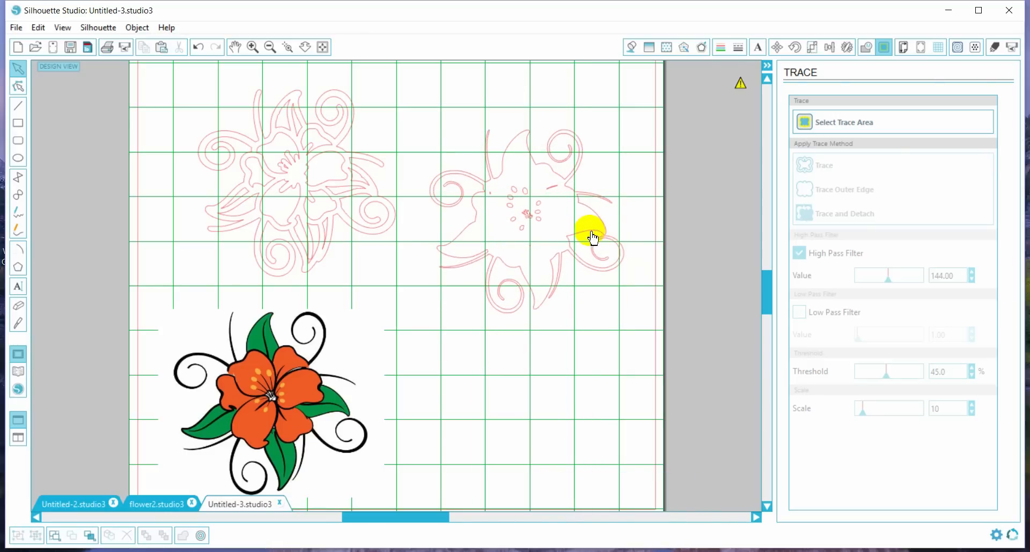
{"action": "left_click", "coordinate": [593, 236]}
{"action": "right_click", "coordinate": [591, 236]}
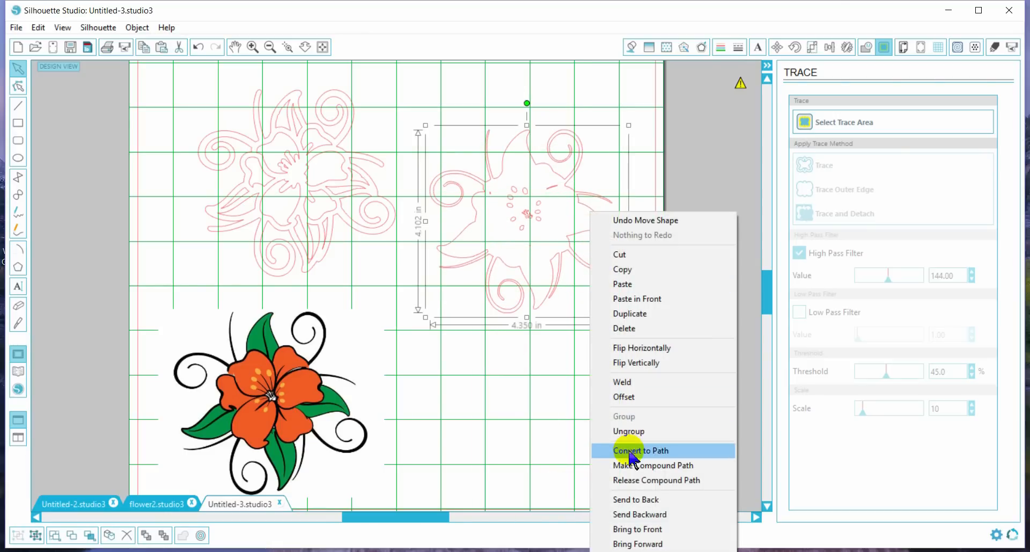
{"action": "left_click", "coordinate": [630, 432]}
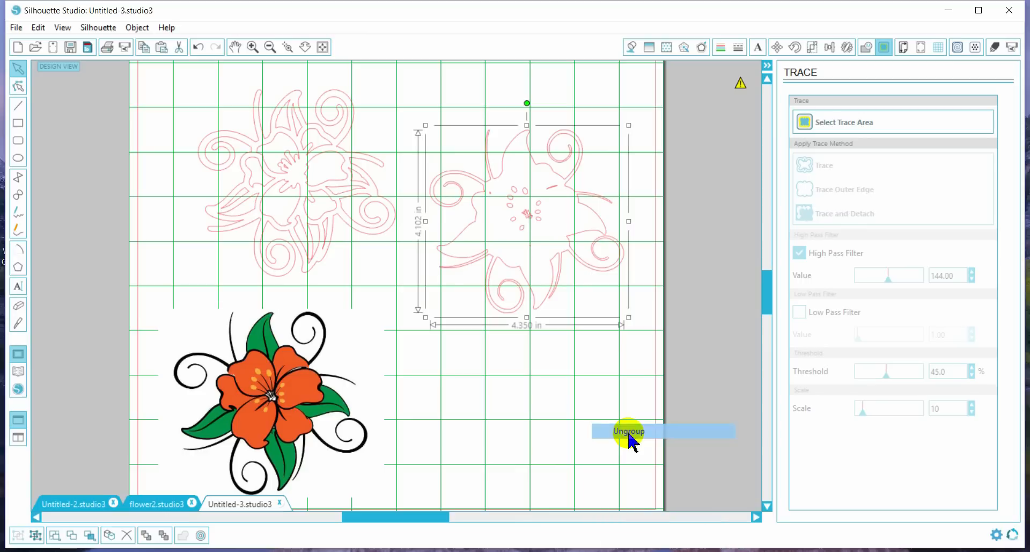
Delete the new trace's outer outline and stray marks, keeping only the small ovals from the flower centre
{"action": "left_click", "coordinate": [622, 376]}
{"action": "mouse_move", "coordinate": [612, 268]}
{"action": "left_mouse_down"}
{"action": "mouse_move", "coordinate": [611, 283]}
{"action": "mouse_move", "coordinate": [614, 253]}
{"action": "mouse_move", "coordinate": [613, 266]}
{"action": "left_mouse_up"}
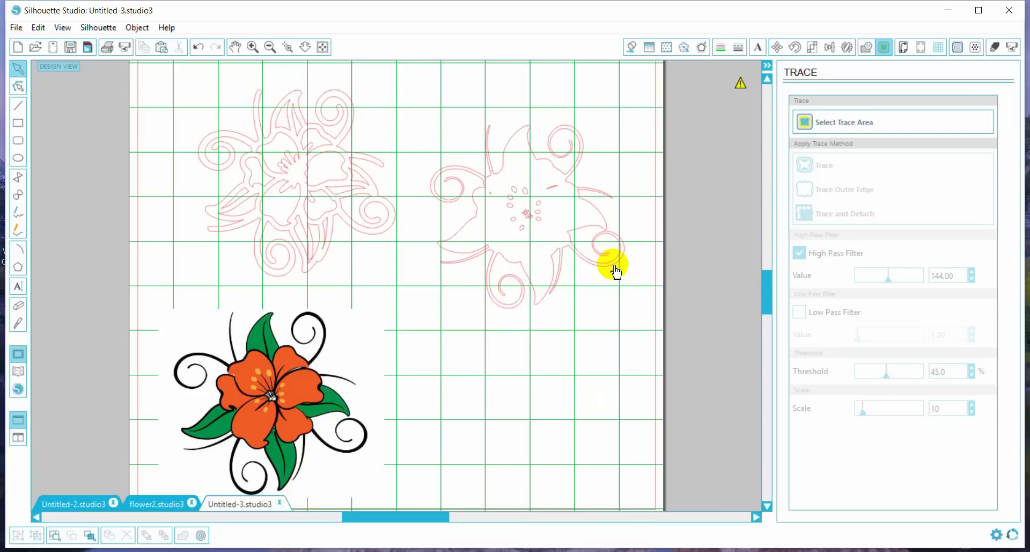
{"action": "left_click", "coordinate": [615, 270]}
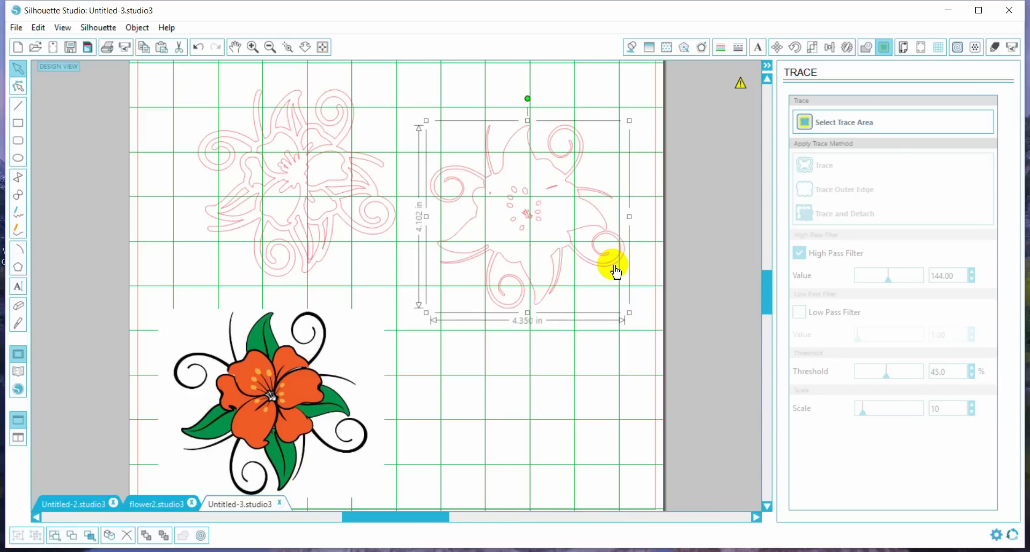
{"action": "key", "text": "Delete"}
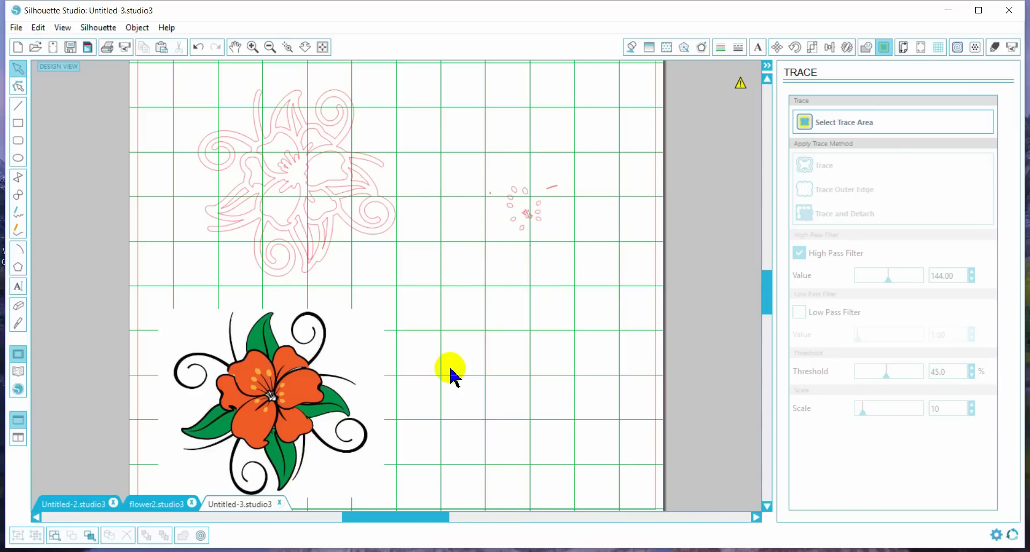
{"action": "left_click", "coordinate": [494, 195]}
{"action": "key", "text": "Delete"}
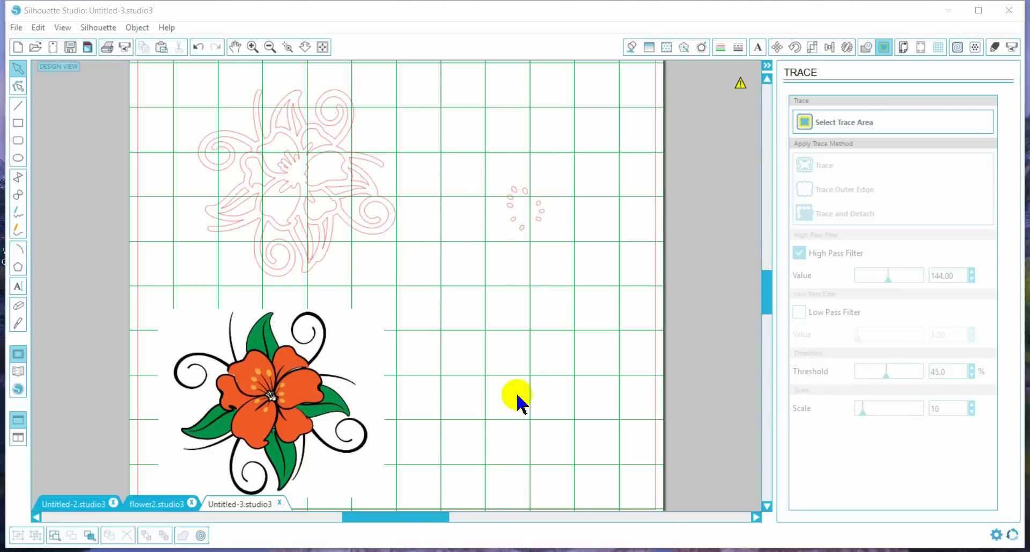
Move the small ovals together into the centre of the offset flower outline and ungroup them
{"action": "left_click_drag", "start_coordinate": [481, 168], "coordinate": [629, 342]}
{"action": "left_click_drag", "start_coordinate": [545, 233], "coordinate": [314, 181]}
{"action": "right_click", "coordinate": [314, 181]}
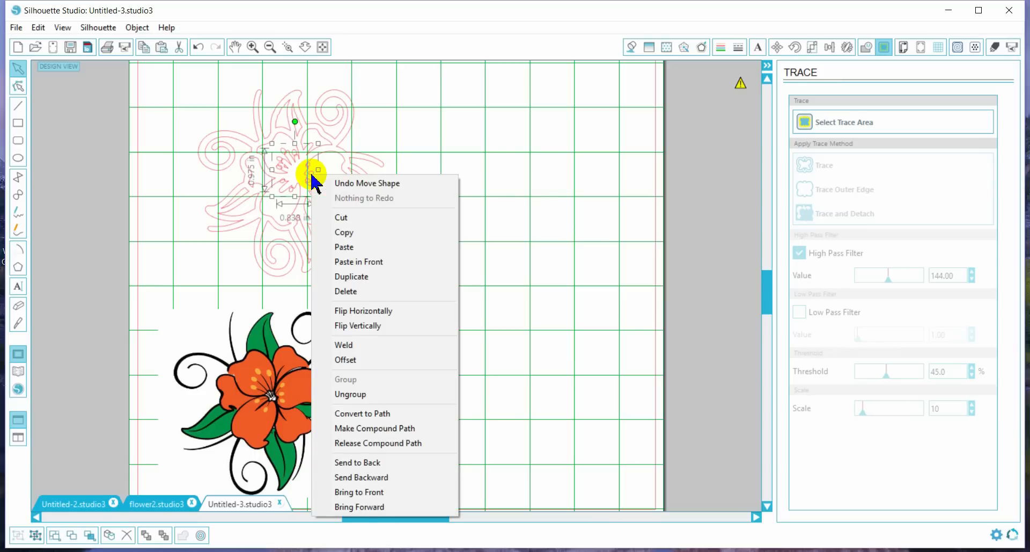
{"action": "left_click", "coordinate": [348, 395]}
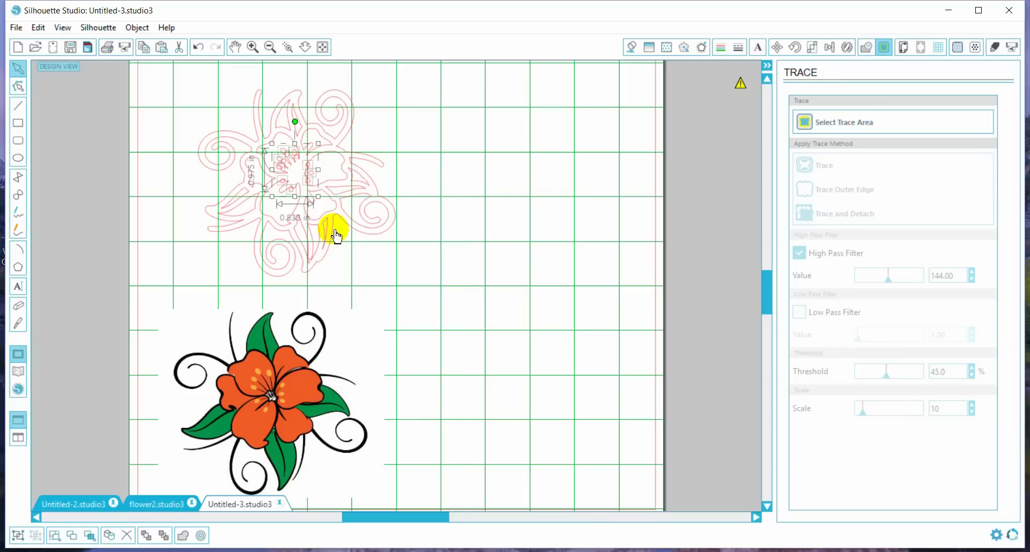
Nudge individual ovals to the right so they sit inside the right-hand petal of the offset flower
{"action": "left_click", "coordinate": [420, 230]}
{"action": "left_click", "coordinate": [313, 172]}
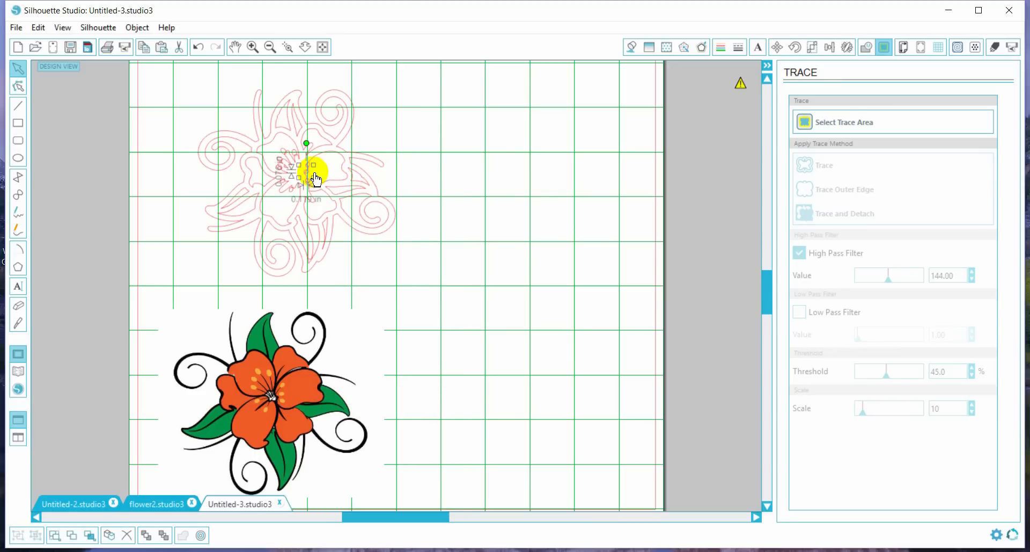
{"action": "left_click_drag", "start_coordinate": [307, 173], "coordinate": [314, 174]}
{"action": "double_click", "coordinate": [314, 174]}
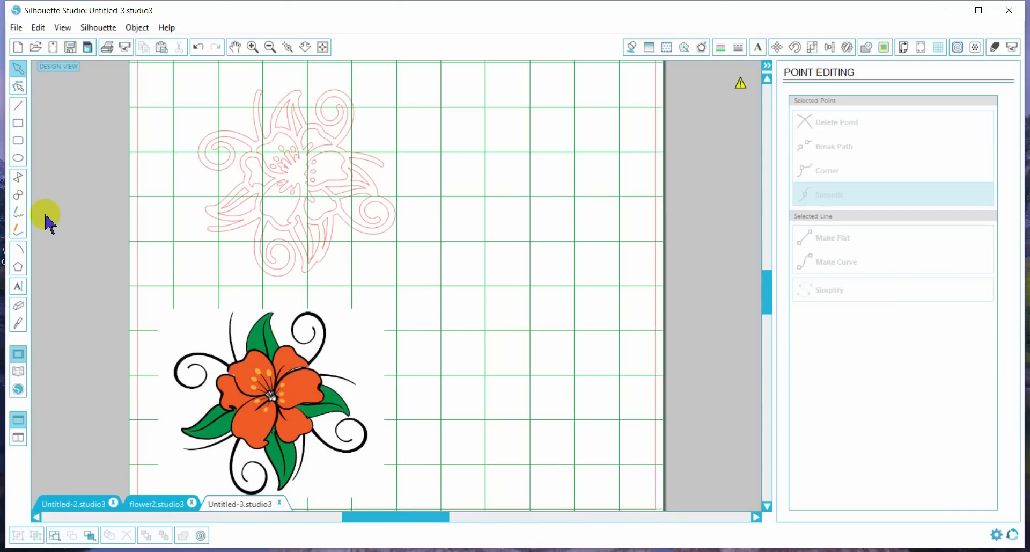
Add two "+" text marks in 72 pt Arial Unicode MS, one at the flower outline's upper left and one at its lower right
{"action": "left_click", "coordinate": [21, 288]}
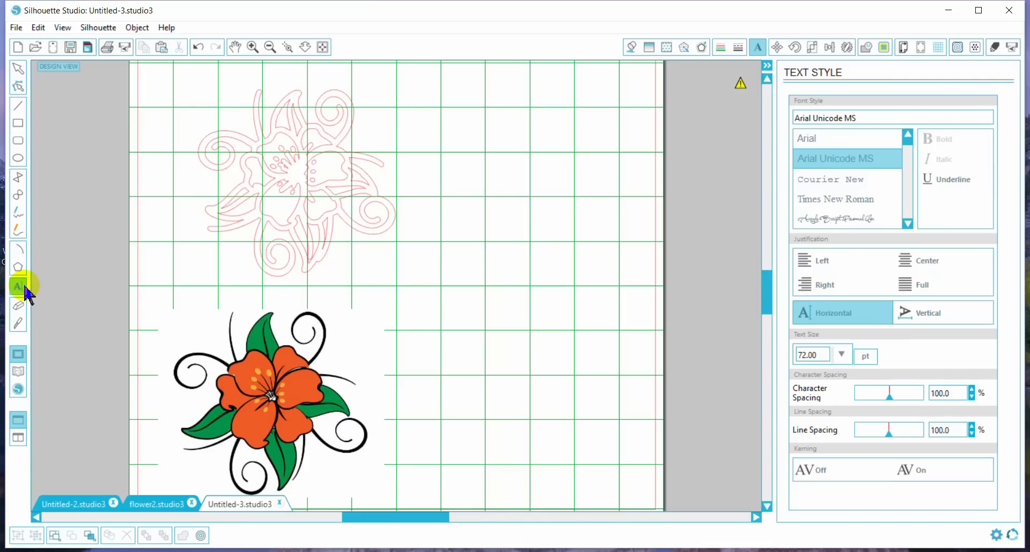
{"action": "left_click", "coordinate": [190, 96]}
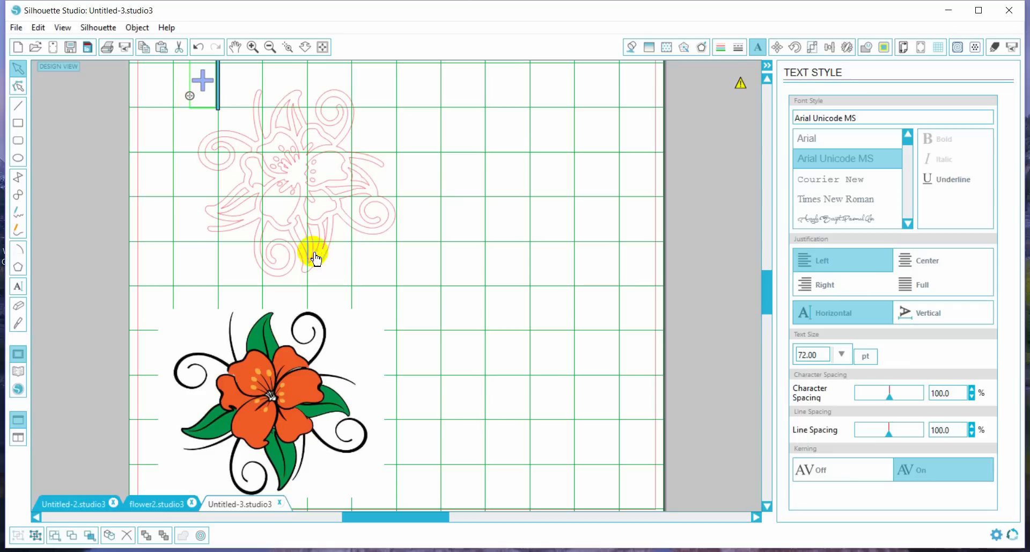
{"action": "left_click", "coordinate": [368, 269]}
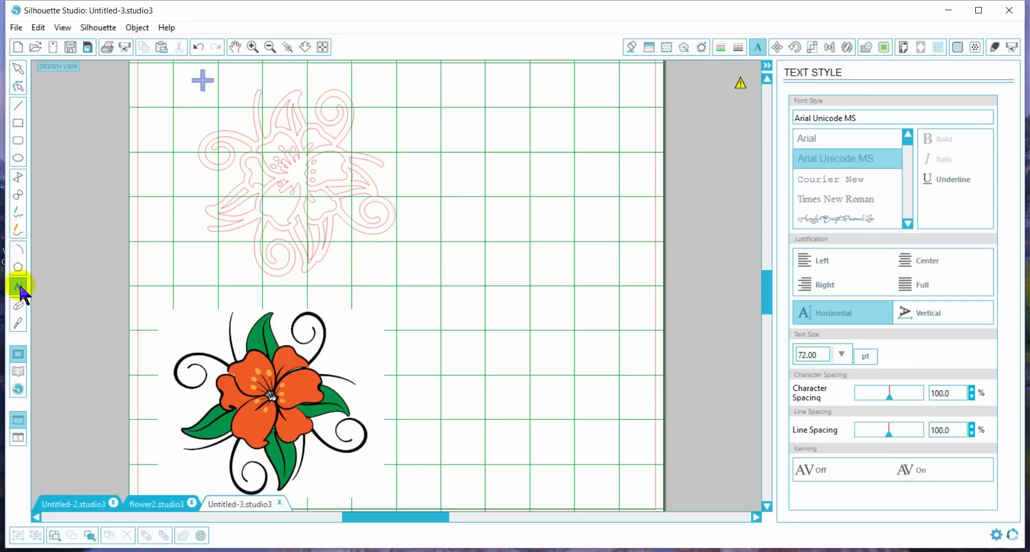
{"action": "left_click", "coordinate": [359, 269]}
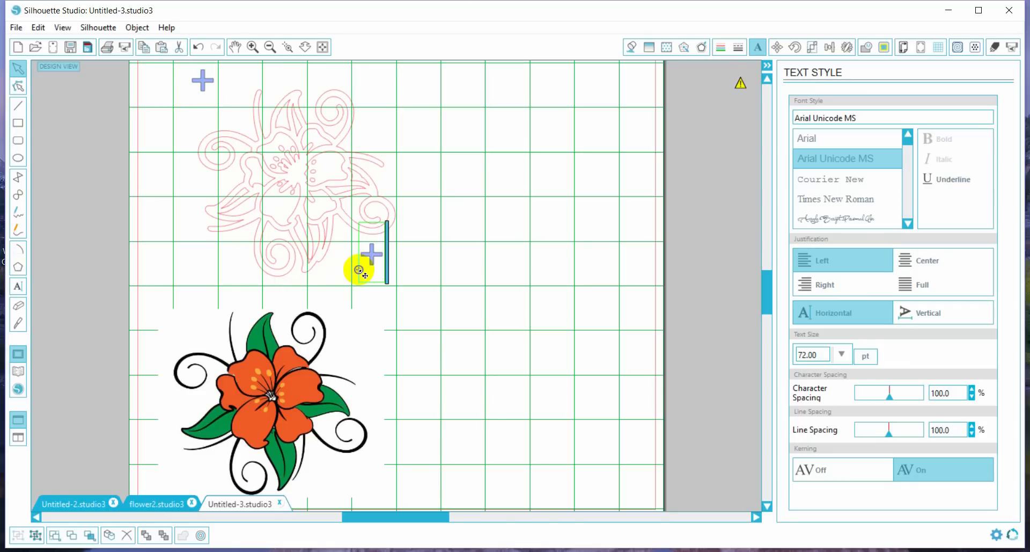
{"action": "left_click", "coordinate": [427, 275]}
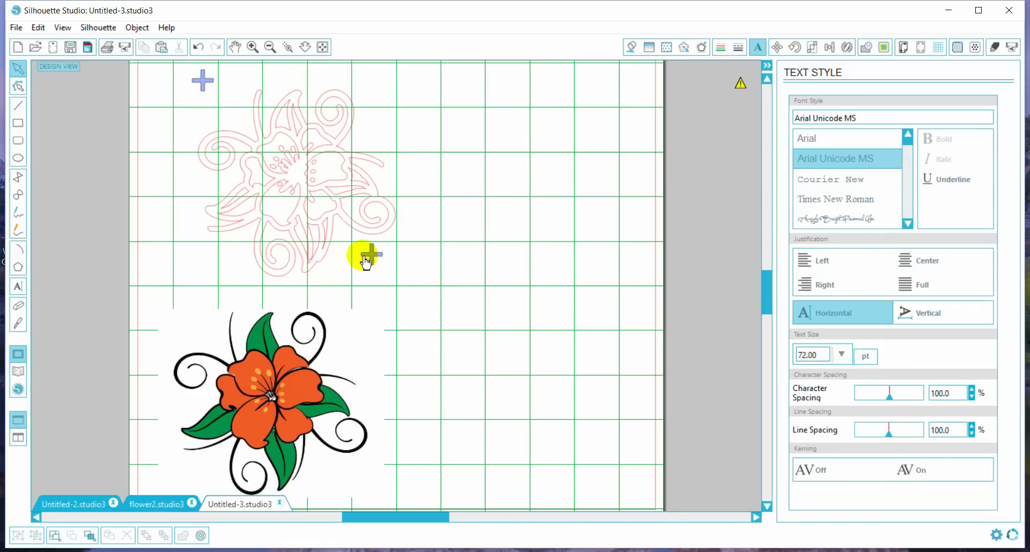
Reposition both plus marks, moving the lower-right one slightly down and the upper-left one closer to the flower outline
{"action": "left_click", "coordinate": [377, 269]}
{"action": "left_click", "coordinate": [378, 273]}
{"action": "left_click", "coordinate": [378, 272]}
{"action": "left_click", "coordinate": [210, 94]}
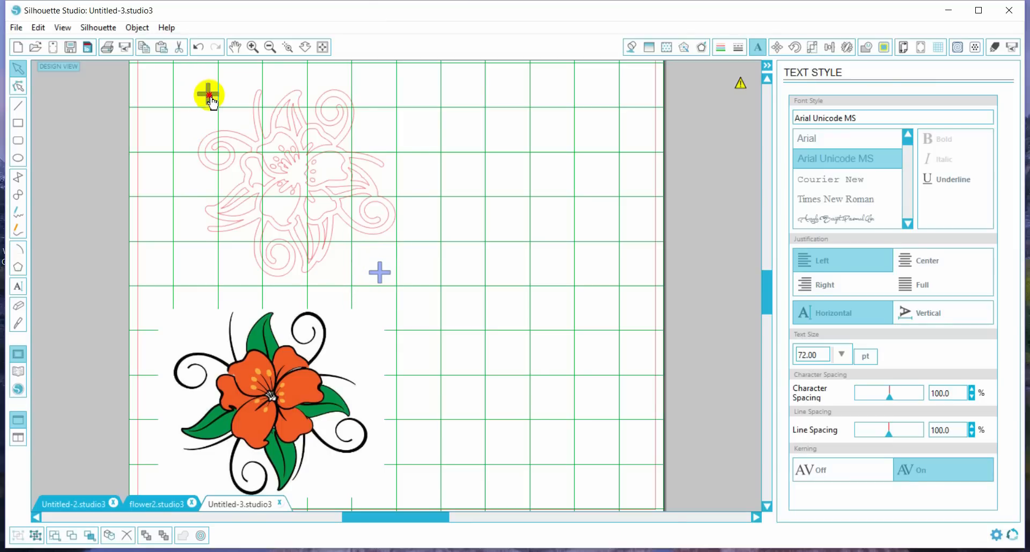
Draw a rectangular frame about 5.6 by 5.0 in around the offset flower outline and both plus marks
{"action": "key", "text": "Escape"}
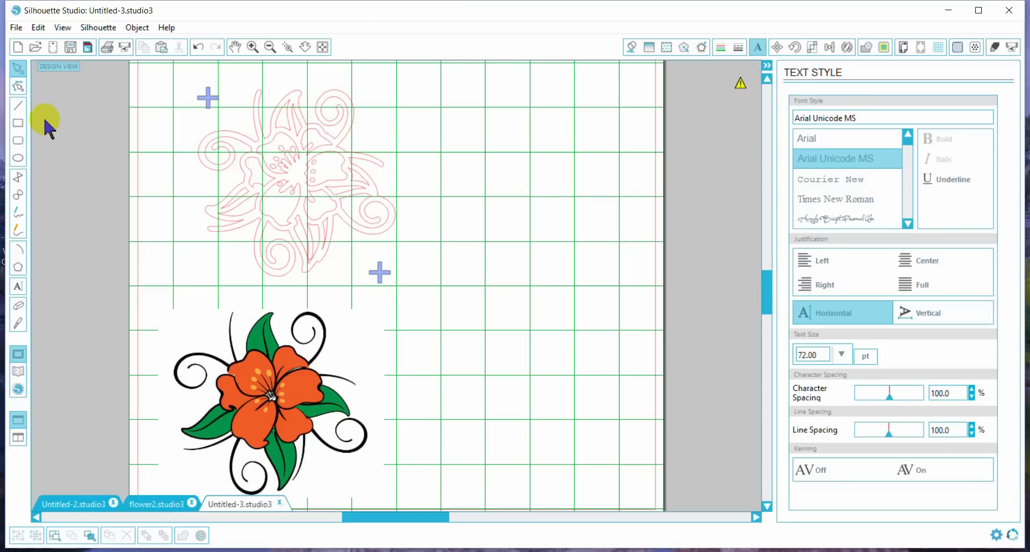
{"action": "left_click", "coordinate": [18, 125]}
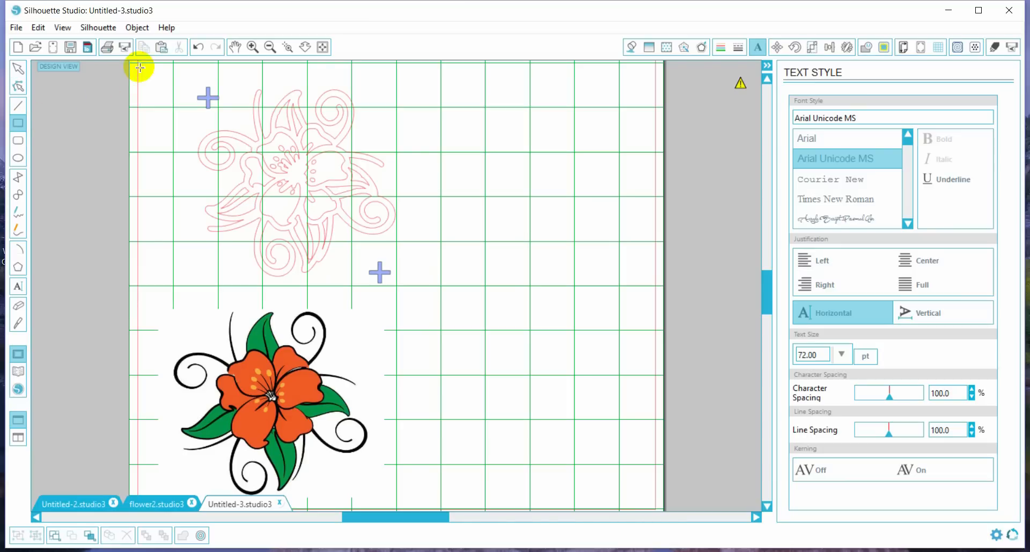
{"action": "left_click", "coordinate": [632, 48]}
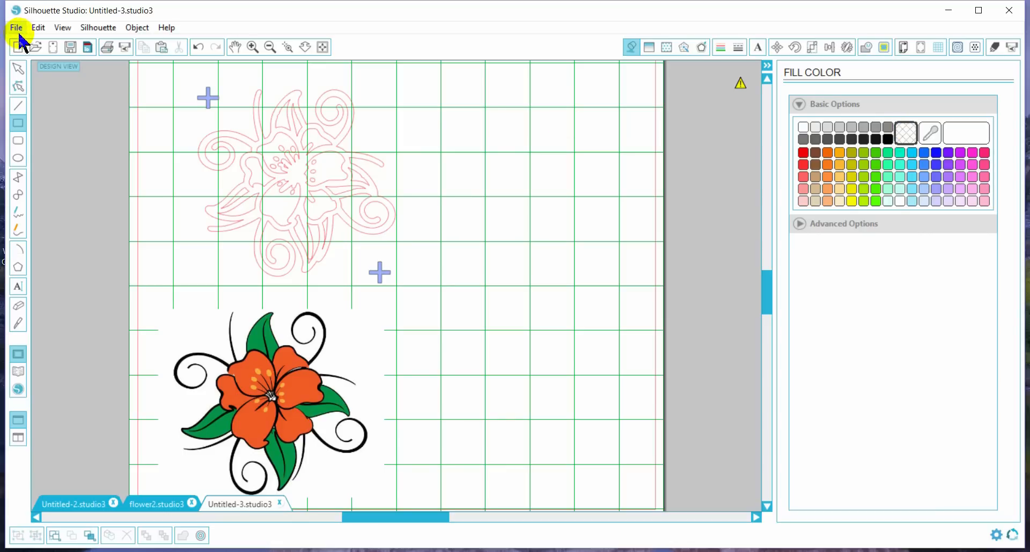
{"action": "left_click_drag", "start_coordinate": [176, 73], "coordinate": [424, 297]}
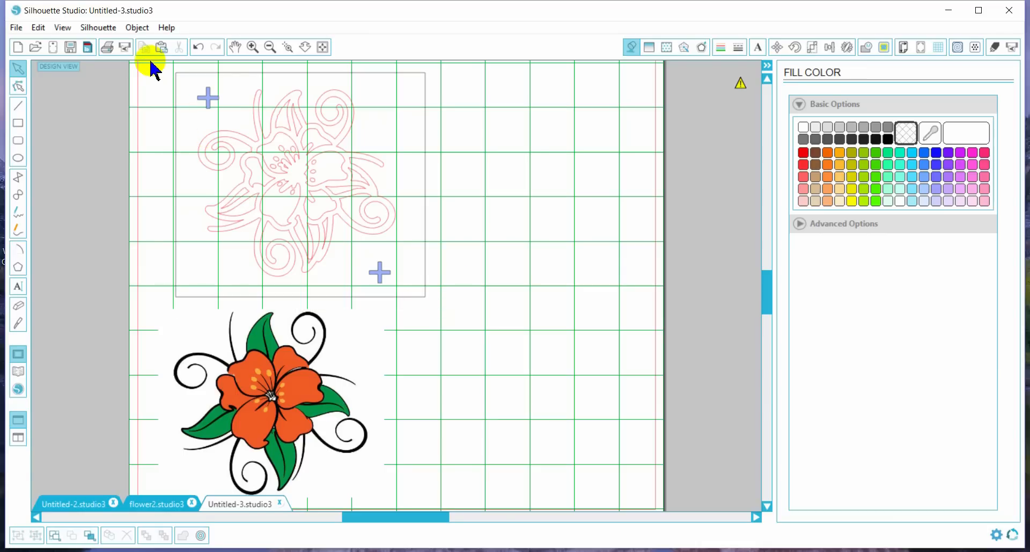
Group the frame, flower outline and plus marks, and move the group slightly up toward the page's upper-left corner
{"action": "left_click_drag", "start_coordinate": [154, 67], "coordinate": [406, 294]}
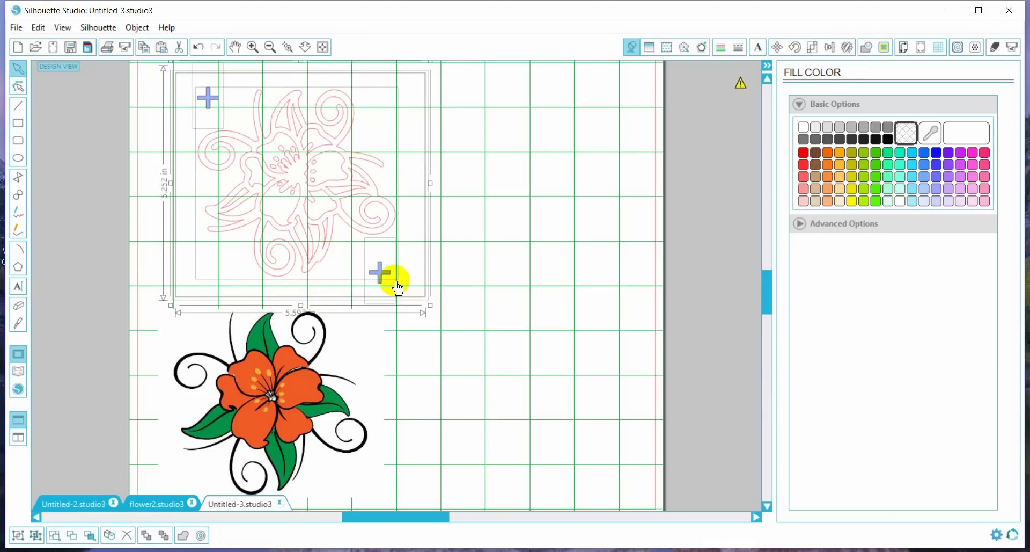
{"action": "right_click", "coordinate": [379, 269]}
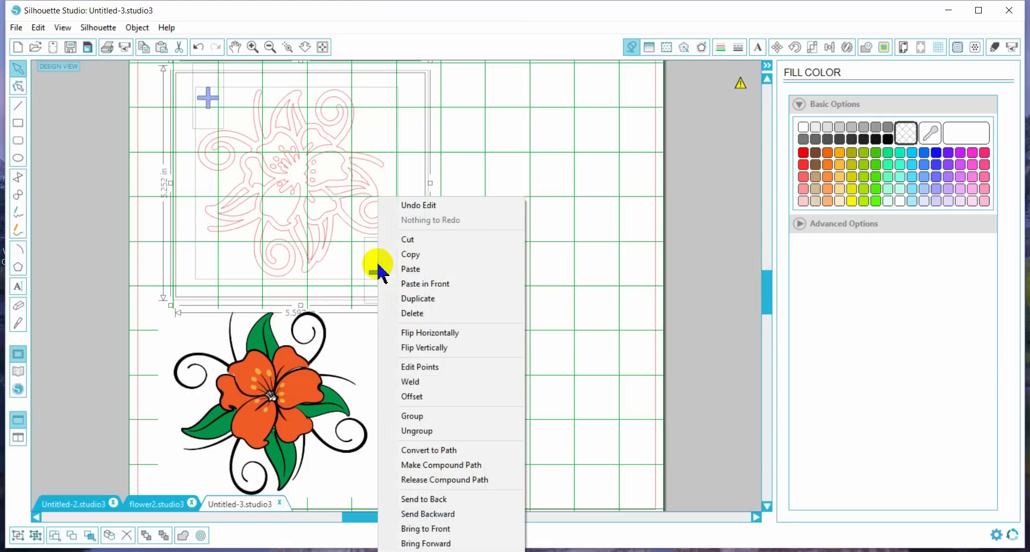
{"action": "left_click", "coordinate": [413, 416]}
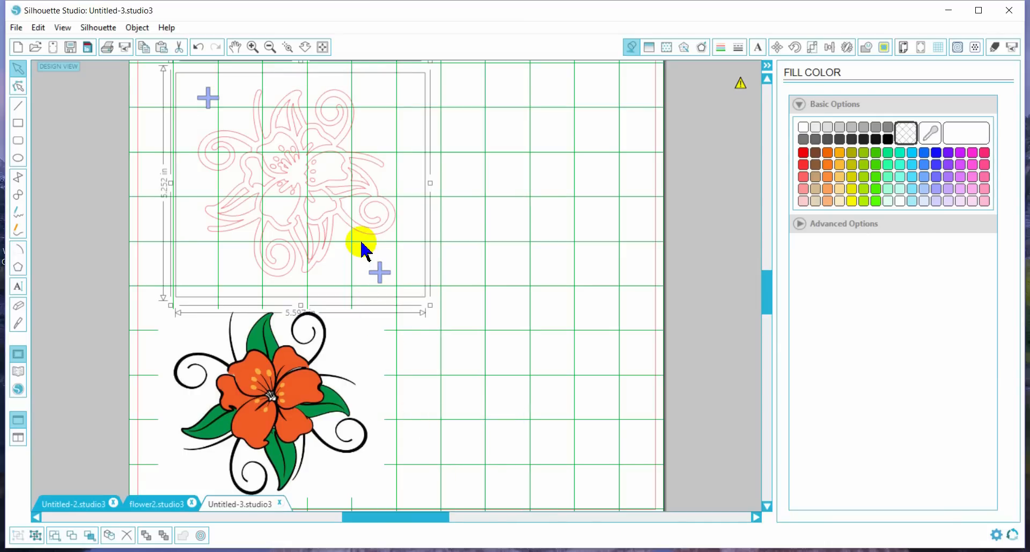
{"action": "left_click_drag", "start_coordinate": [357, 229], "coordinate": [341, 224]}
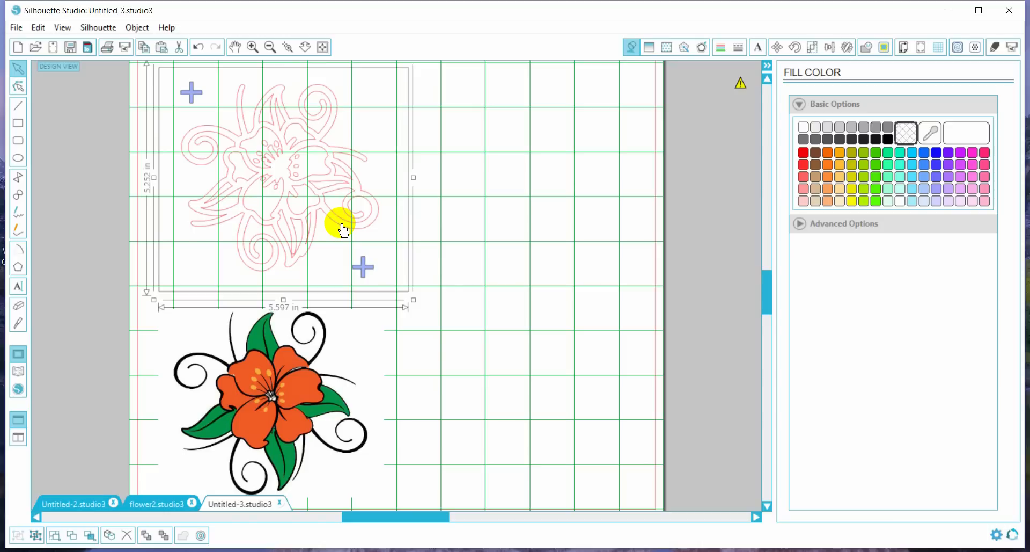
Duplicate the framed flower group into three copies and spread them in a row below the original
{"action": "right_click", "coordinate": [343, 231]}
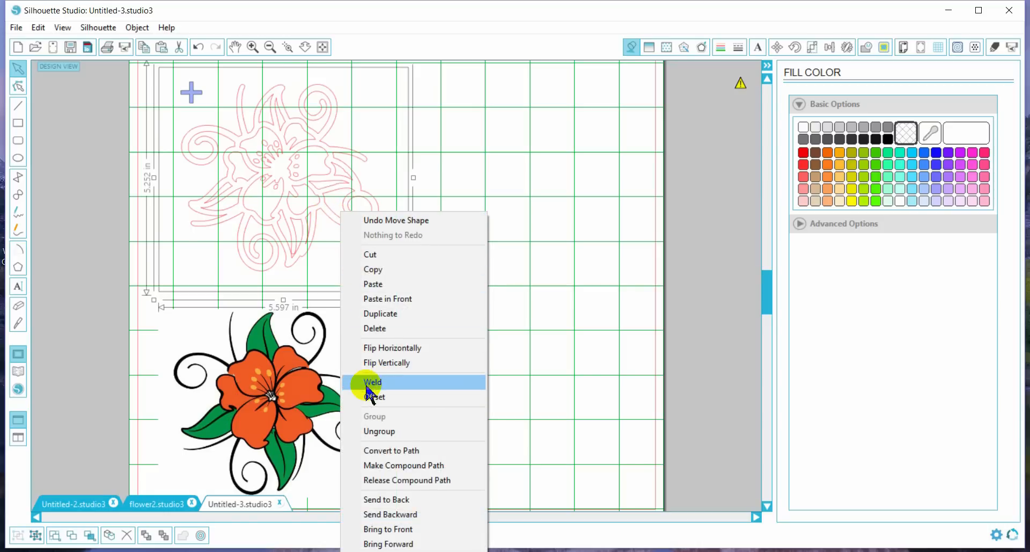
{"action": "left_click", "coordinate": [374, 314]}
{"action": "left_click_drag", "start_coordinate": [365, 232], "coordinate": [632, 303]}
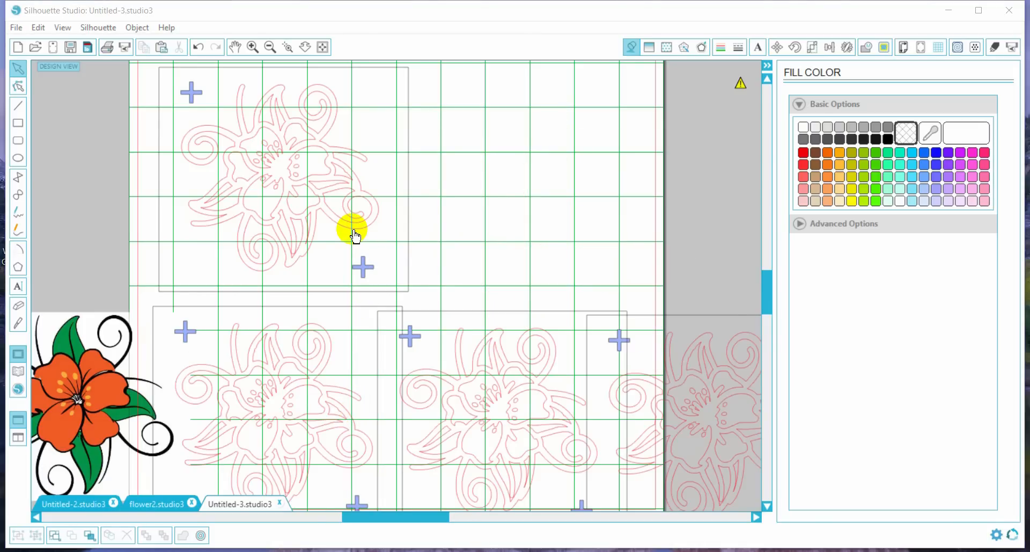
Ungroup the uppermost framed copy and release the compound path of its flower
{"action": "right_click", "coordinate": [354, 235]}
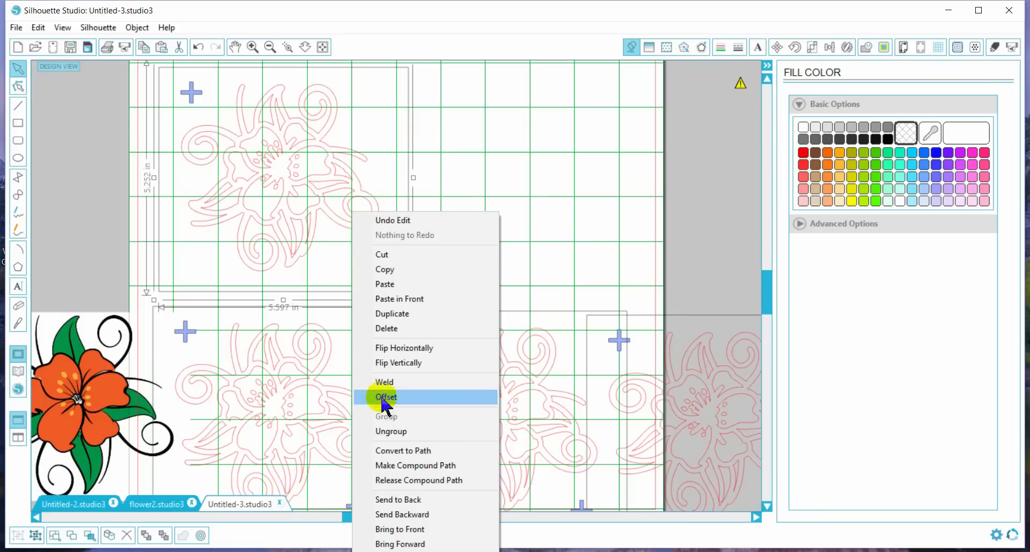
{"action": "left_click", "coordinate": [383, 432]}
{"action": "left_click", "coordinate": [510, 227]}
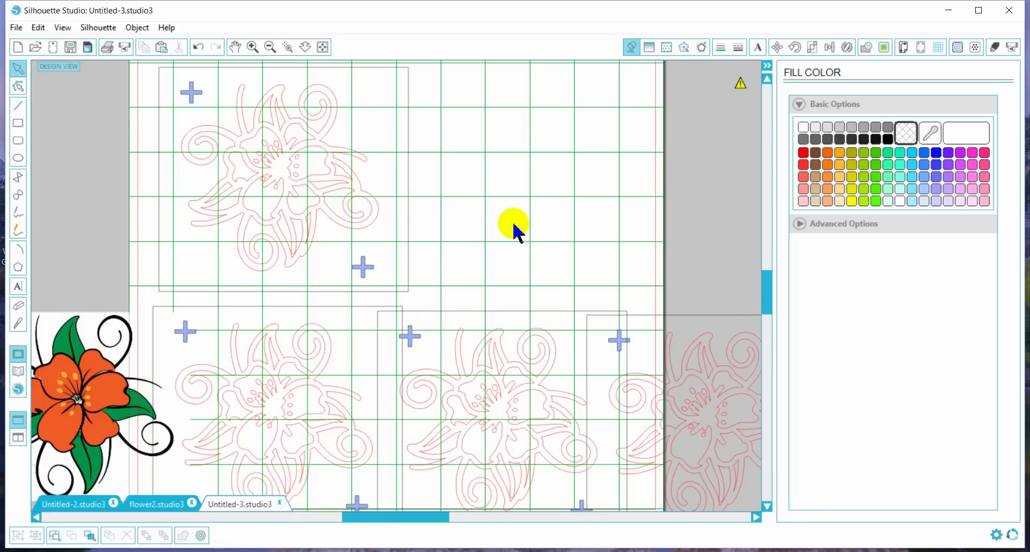
{"action": "left_click", "coordinate": [296, 178]}
{"action": "right_click", "coordinate": [294, 173]}
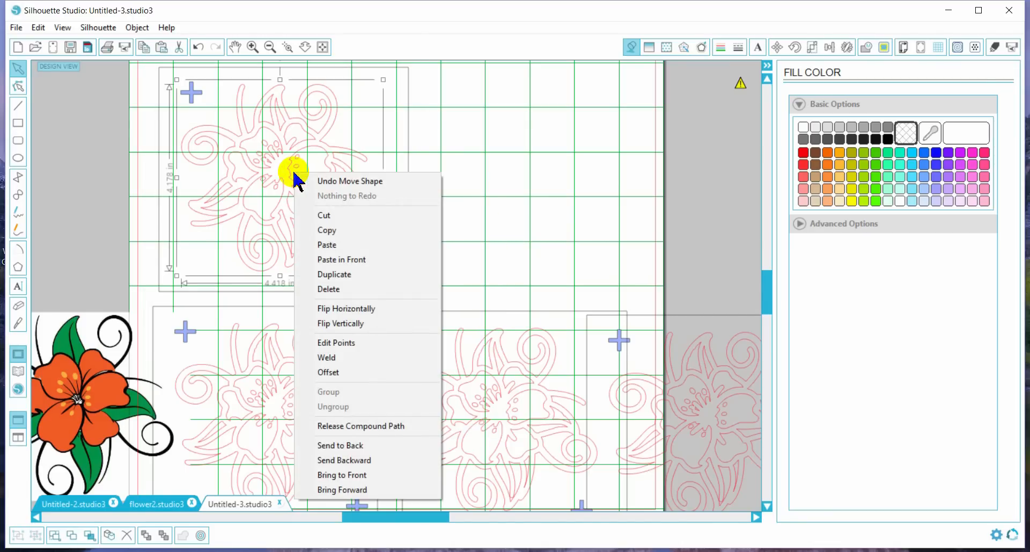
{"action": "left_click", "coordinate": [343, 428]}
{"action": "left_click", "coordinate": [485, 246]}
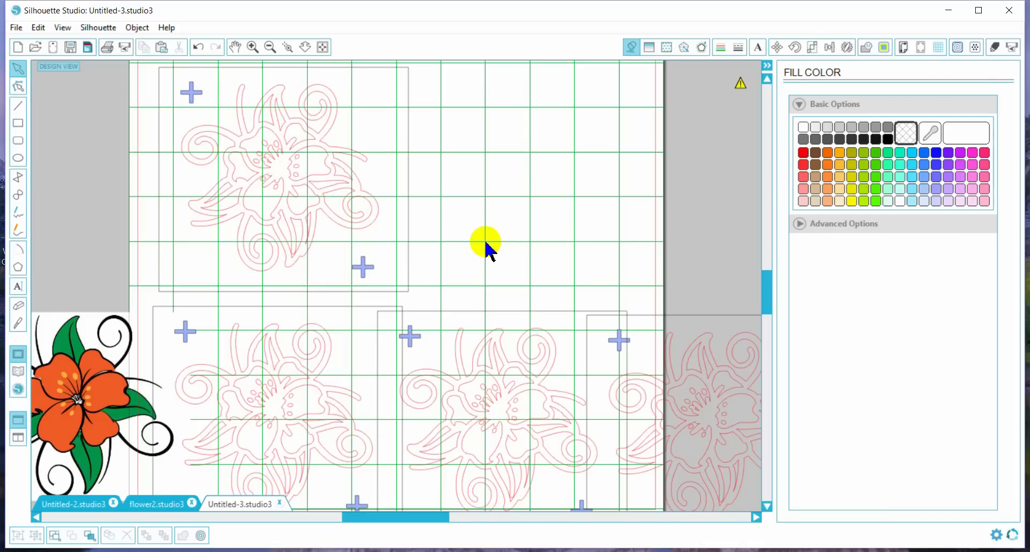
Delete the petal shapes and centre stamen shapes from the uppermost flower, keeping the small ovals
{"action": "left_click", "coordinate": [309, 193]}
{"action": "right_click", "coordinate": [311, 192]}
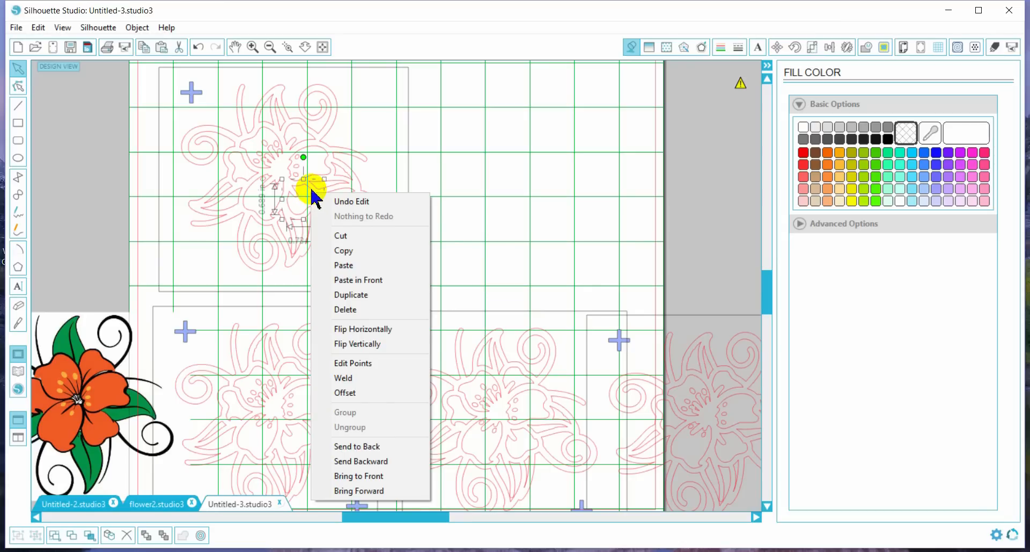
{"action": "key", "text": "Escape"}
{"action": "left_click", "coordinate": [325, 189]}
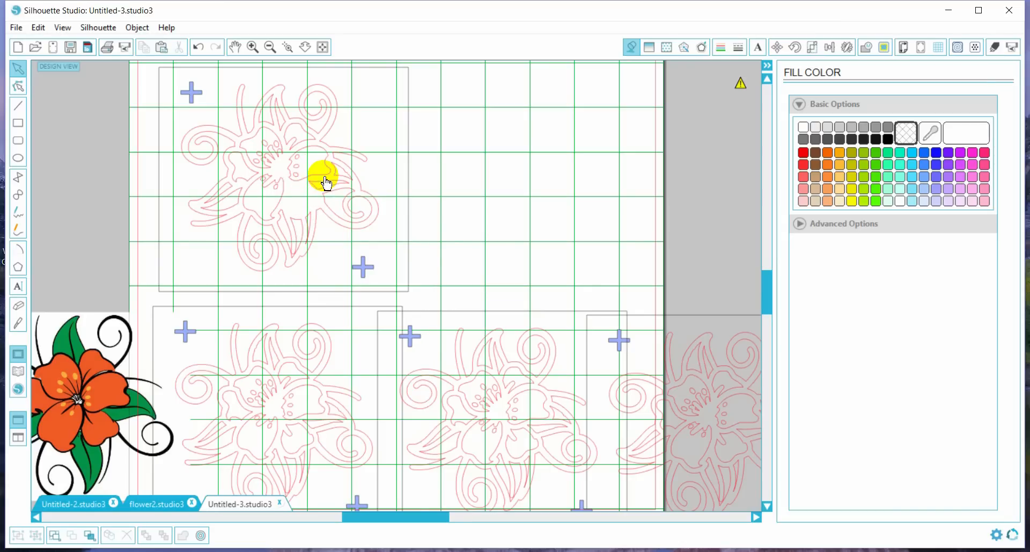
{"action": "left_click", "coordinate": [326, 182]}
{"action": "left_click", "coordinate": [324, 158]}
{"action": "left_click", "coordinate": [316, 135]}
{"action": "left_click", "coordinate": [302, 131]}
{"action": "left_click", "coordinate": [265, 135]}
{"action": "left_click", "coordinate": [247, 143]}
{"action": "left_click", "coordinate": [232, 174]}
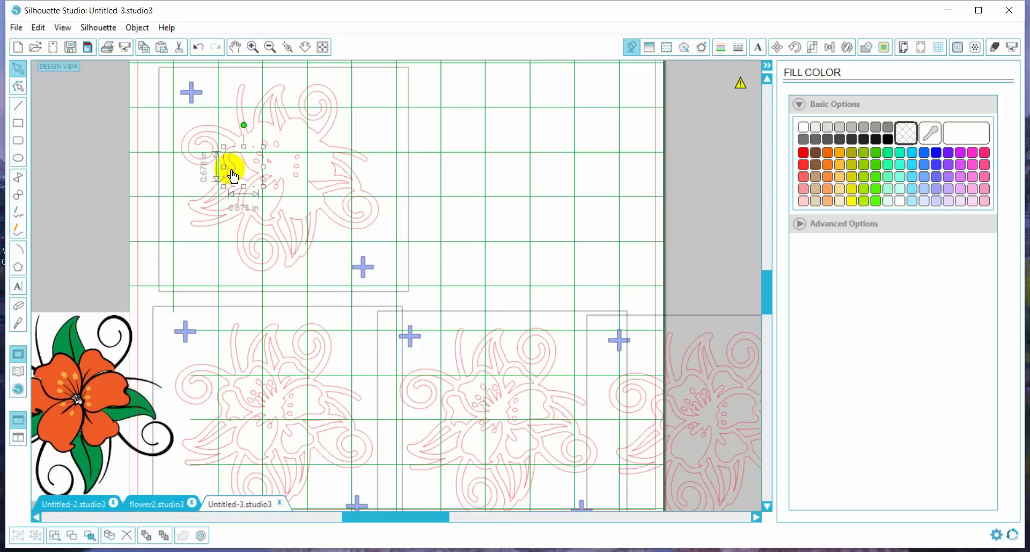
{"action": "left_click", "coordinate": [244, 199]}
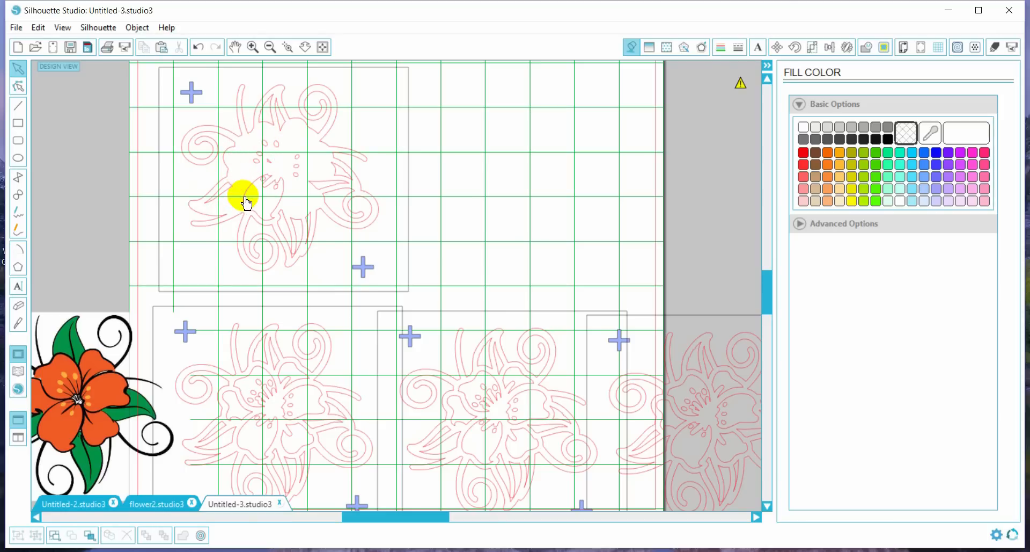
{"action": "left_click", "coordinate": [249, 209]}
{"action": "key", "text": "Delete"}
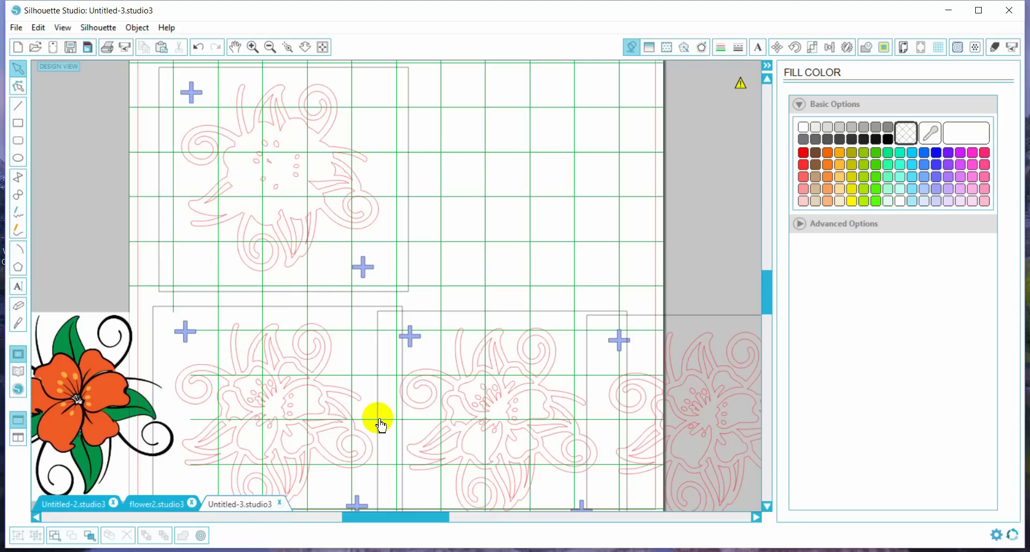
Delete the remaining outer outline, swirl and leaf shapes from the uppermost flower, keeping the ovals, plus marks and frame
{"action": "left_click", "coordinate": [297, 246]}
{"action": "key", "text": "Delete"}
{"action": "key", "text": "Delete"}
{"action": "left_click", "coordinate": [338, 228]}
{"action": "key", "text": "Delete"}
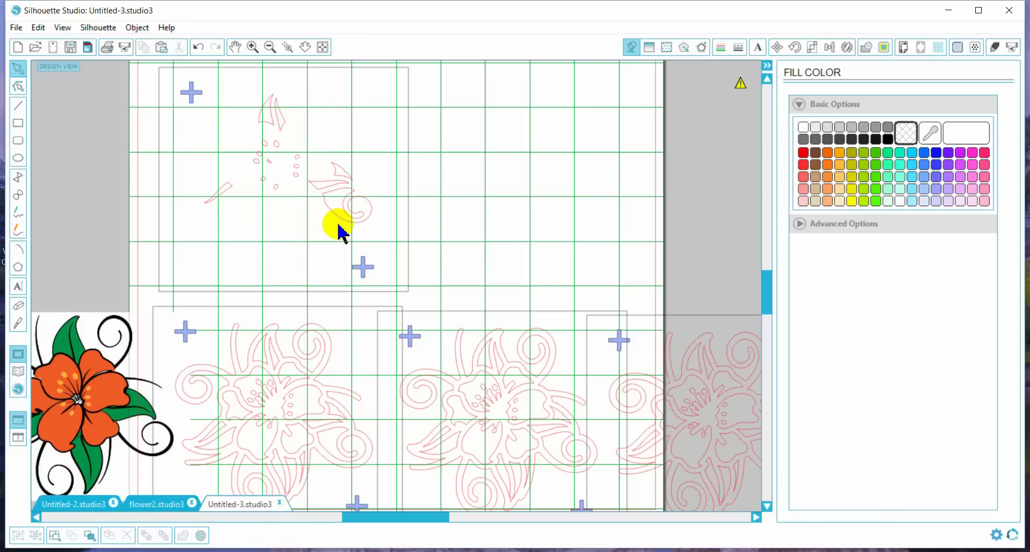
{"action": "left_click", "coordinate": [332, 177]}
{"action": "key", "text": "Delete"}
{"action": "left_click", "coordinate": [279, 110]}
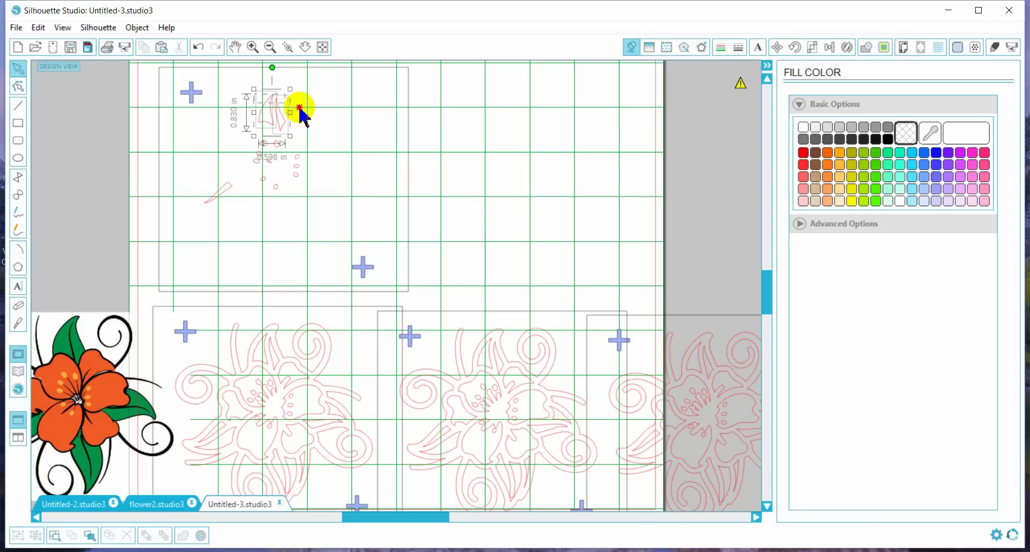
{"action": "key", "text": "Delete"}
{"action": "left_click_drag", "start_coordinate": [180, 171], "coordinate": [242, 230]}
{"action": "key", "text": "Delete"}
{"action": "left_click", "coordinate": [269, 165]}
{"action": "left_click", "coordinate": [271, 171]}
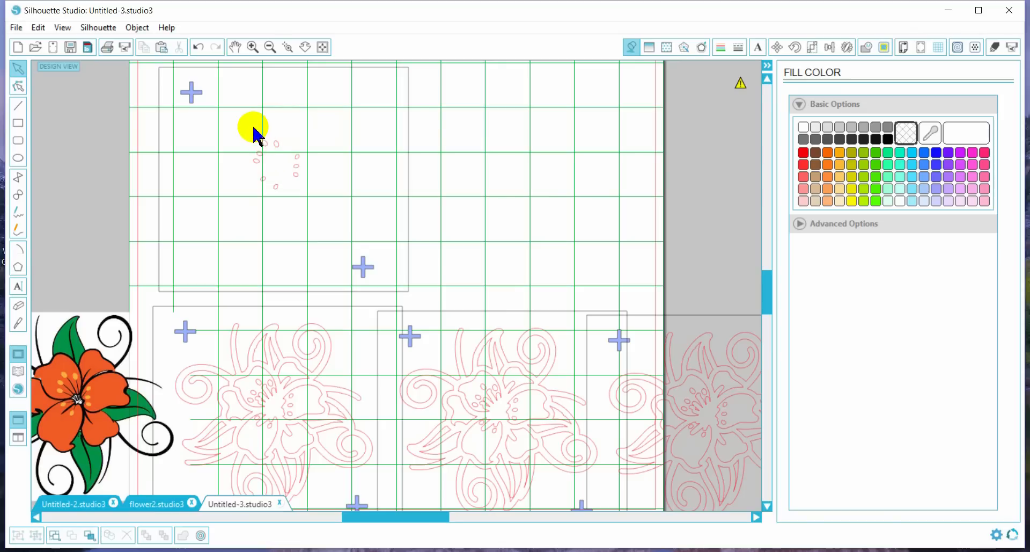
Combine the small ovals and both plus marks into a compound path and fill it yellow
{"action": "left_click_drag", "start_coordinate": [172, 65], "coordinate": [381, 279]}
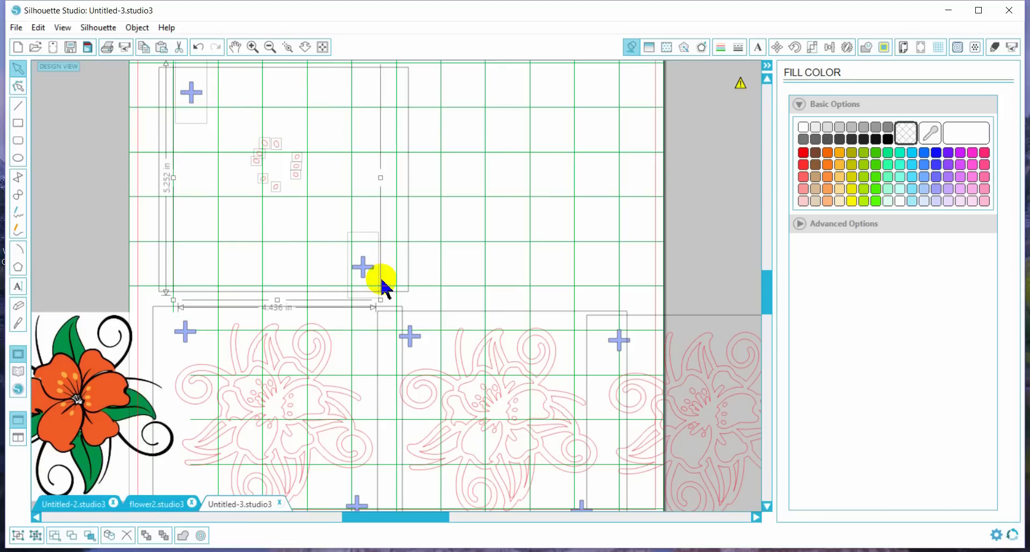
{"action": "right_click", "coordinate": [370, 272]}
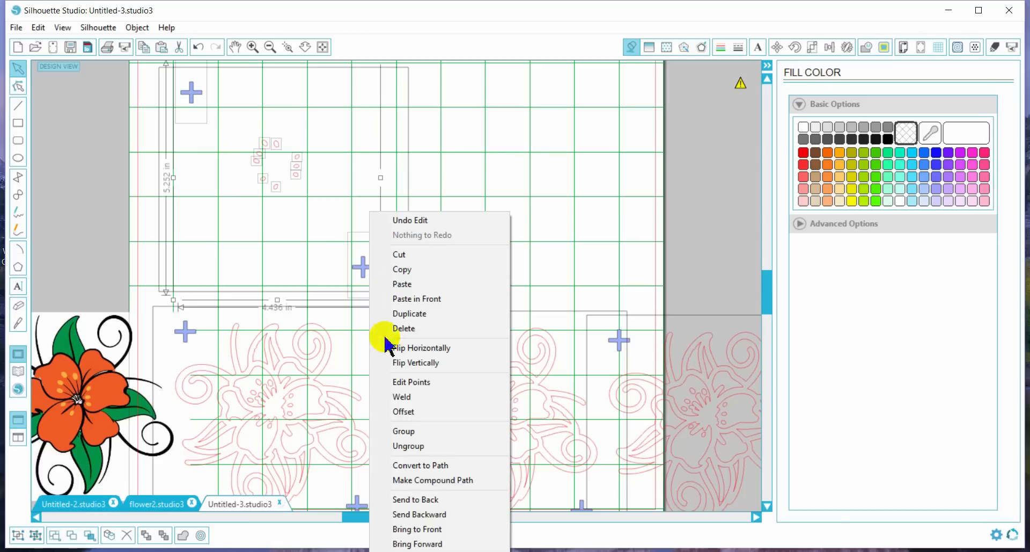
{"action": "left_click", "coordinate": [398, 480]}
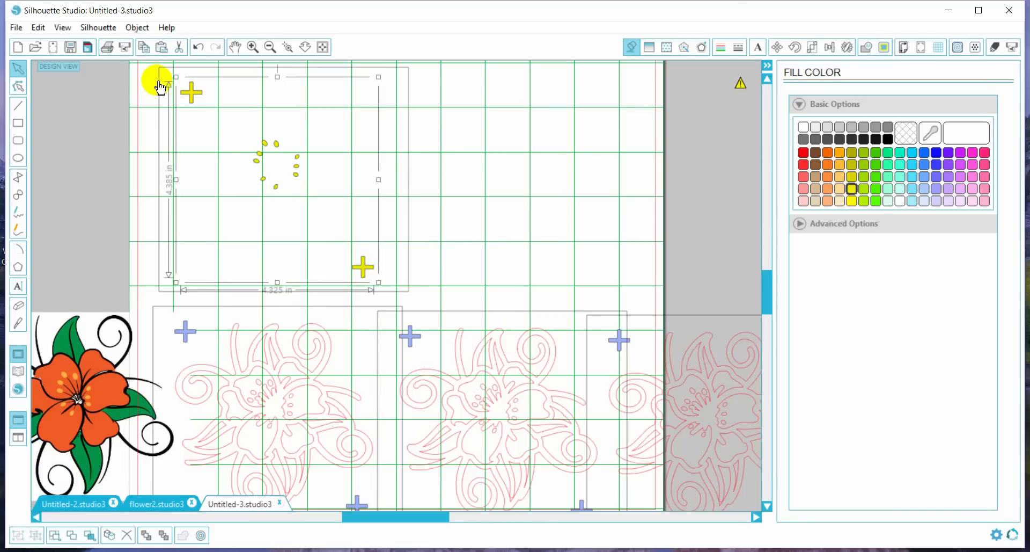
Group the yellow ovals and plus marks with their frame and move the group off the page's left edge
{"action": "left_click_drag", "start_coordinate": [141, 69], "coordinate": [309, 197]}
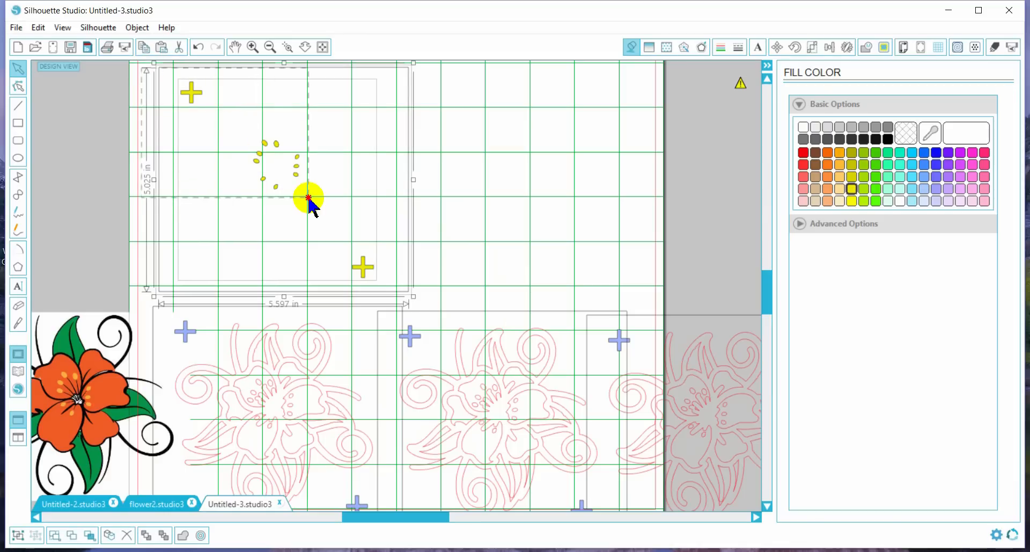
{"action": "right_click", "coordinate": [309, 198]}
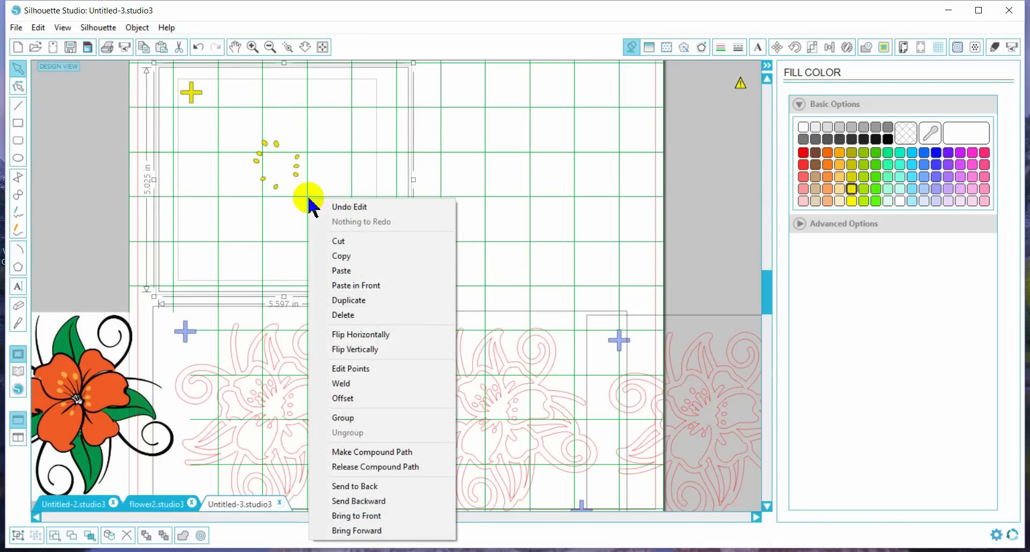
{"action": "left_click", "coordinate": [344, 418]}
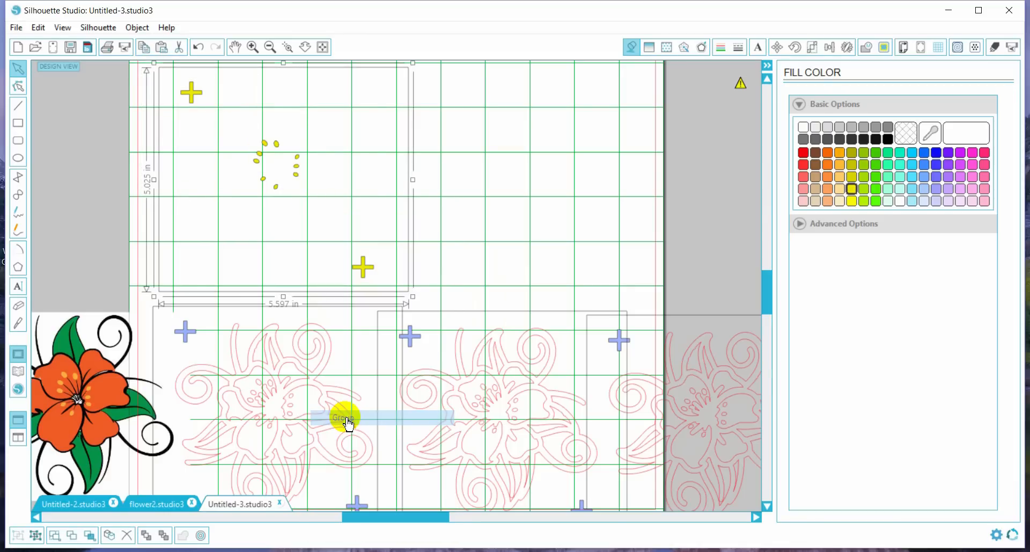
{"action": "left_click", "coordinate": [466, 256]}
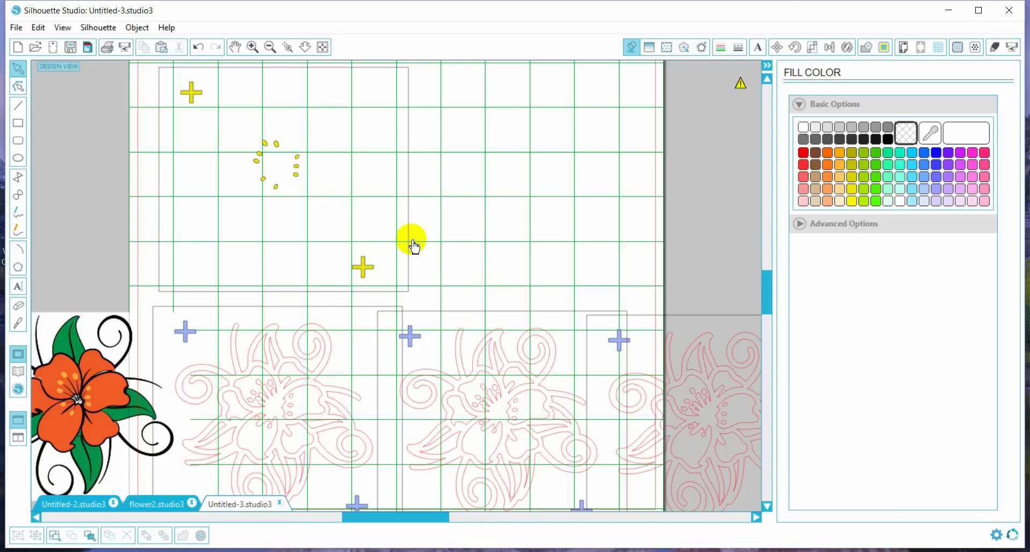
{"action": "left_click_drag", "start_coordinate": [410, 235], "coordinate": [117, 246]}
Move the lower-left framed flower copy up into the vacated spot, then release its compound path and ungroup it
{"action": "left_click_drag", "start_coordinate": [262, 337], "coordinate": [266, 112]}
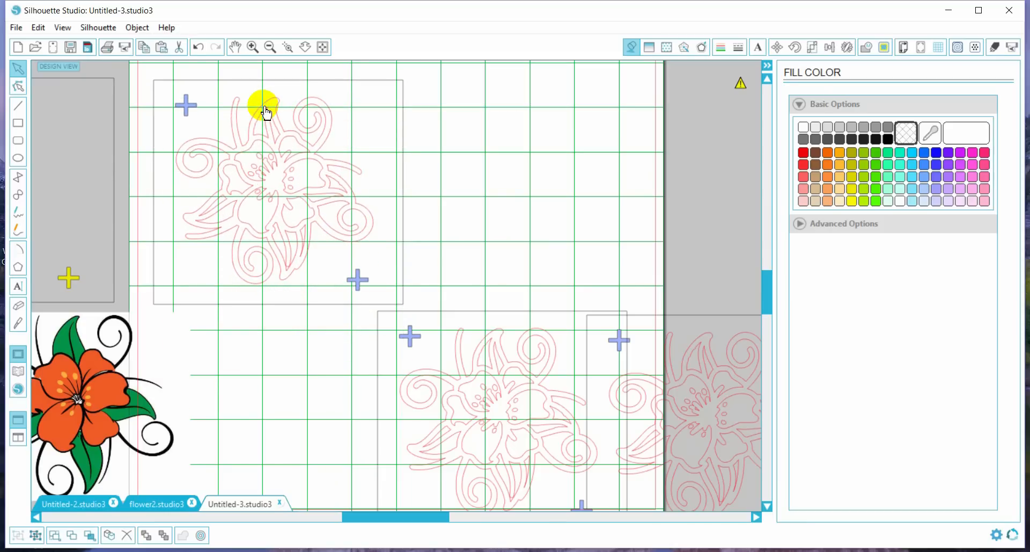
{"action": "right_click", "coordinate": [269, 135]}
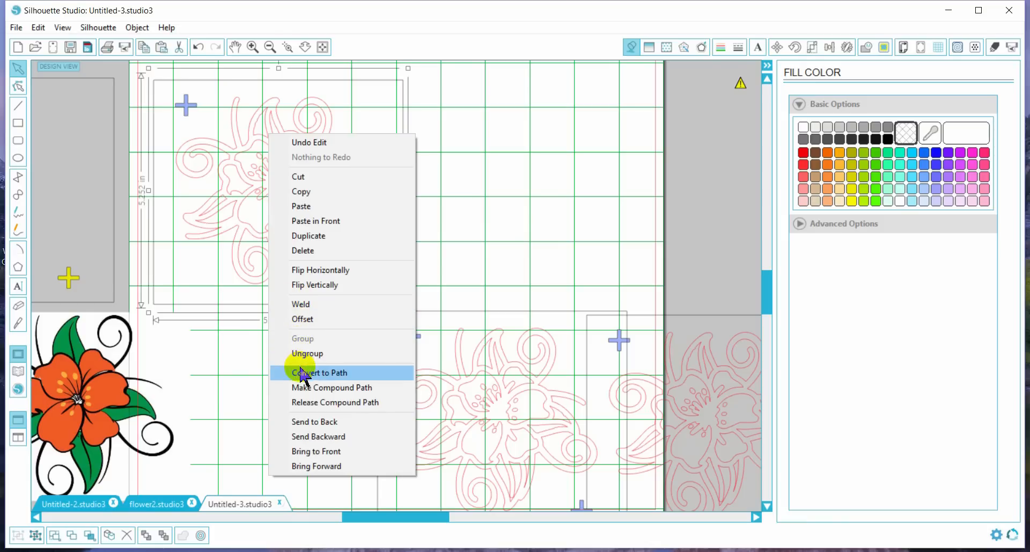
{"action": "left_click", "coordinate": [303, 403]}
{"action": "right_click", "coordinate": [306, 209]}
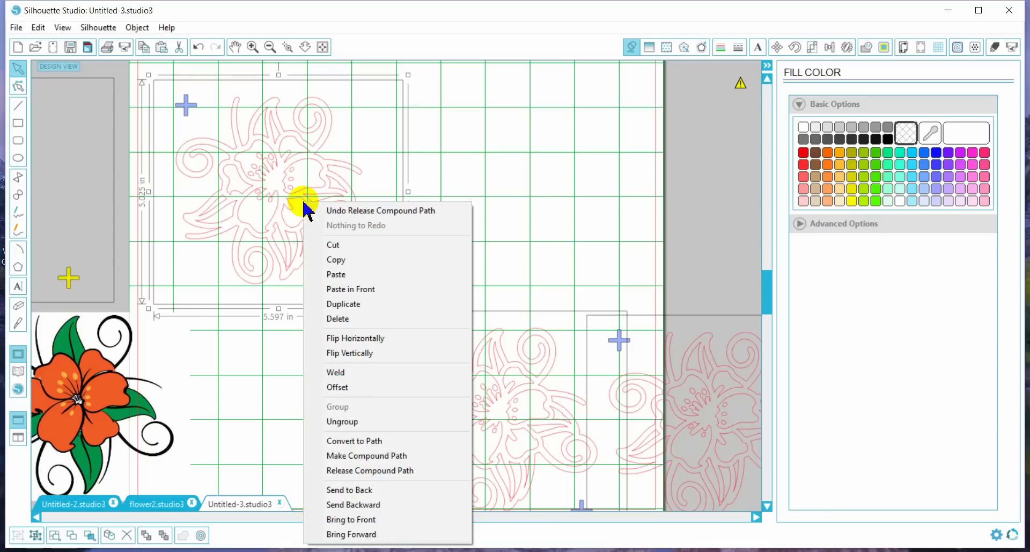
{"action": "left_click", "coordinate": [334, 421]}
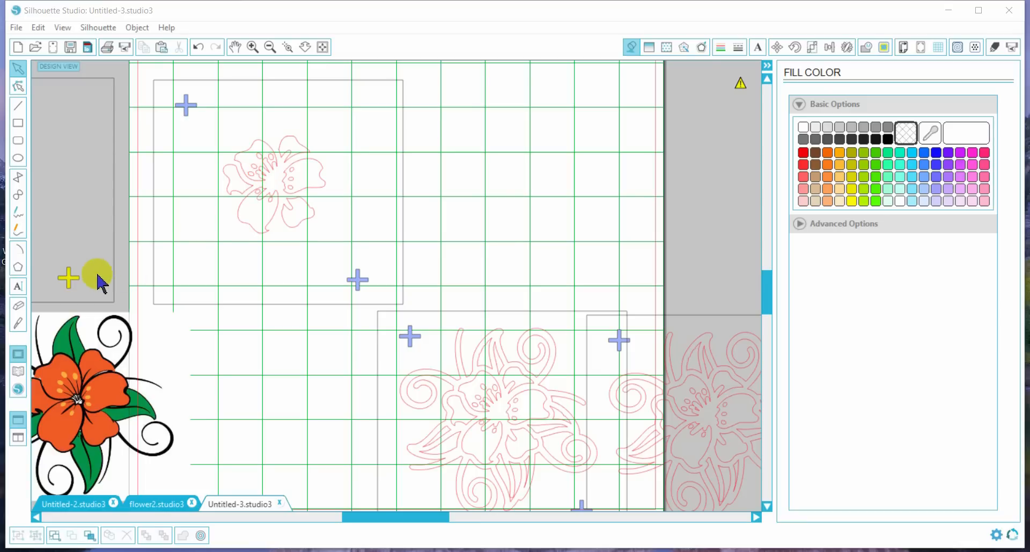
{"action": "left_click_drag", "start_coordinate": [71, 276], "coordinate": [96, 278]}
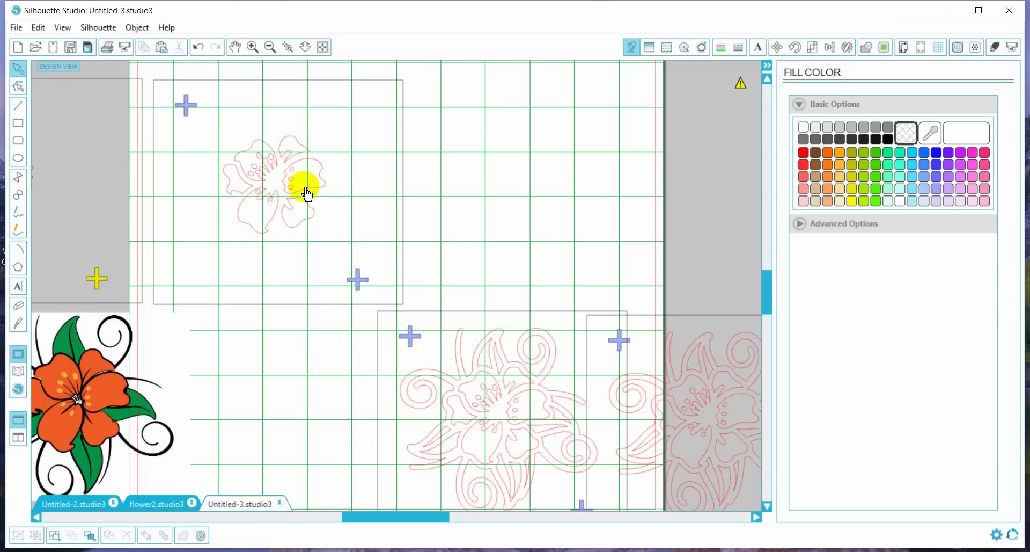
{"action": "left_click_drag", "start_coordinate": [155, 80], "coordinate": [410, 309]}
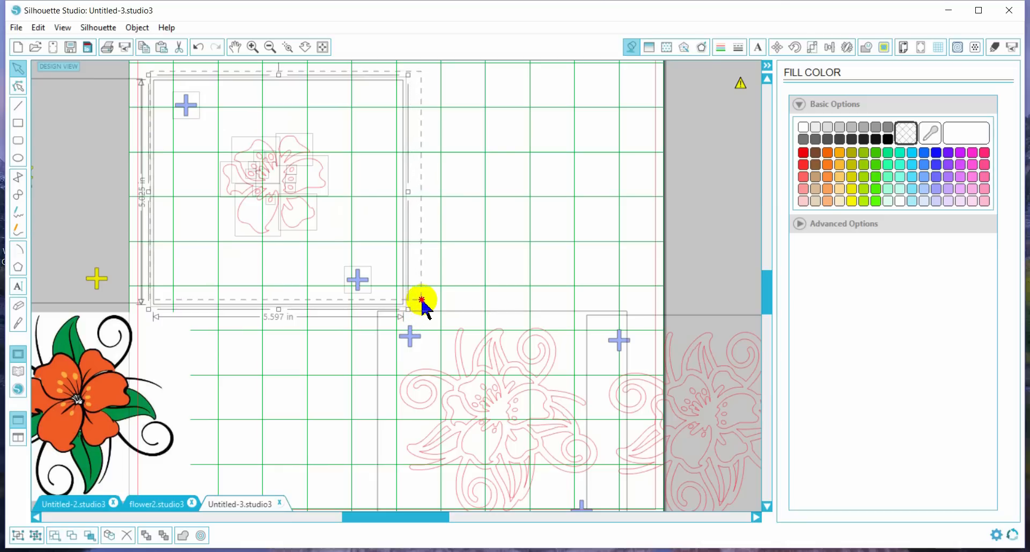
{"action": "right_click", "coordinate": [358, 277]}
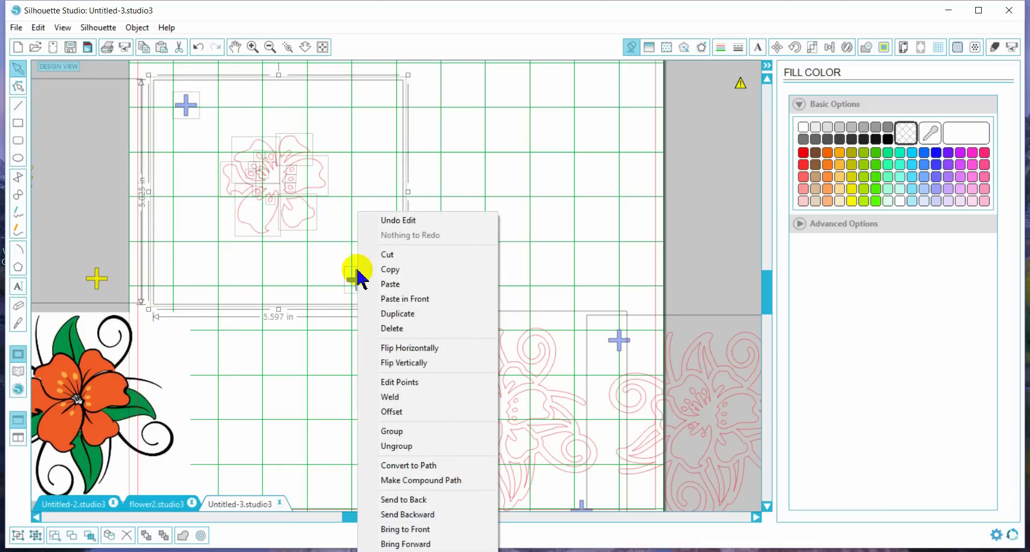
{"action": "left_click", "coordinate": [397, 483]}
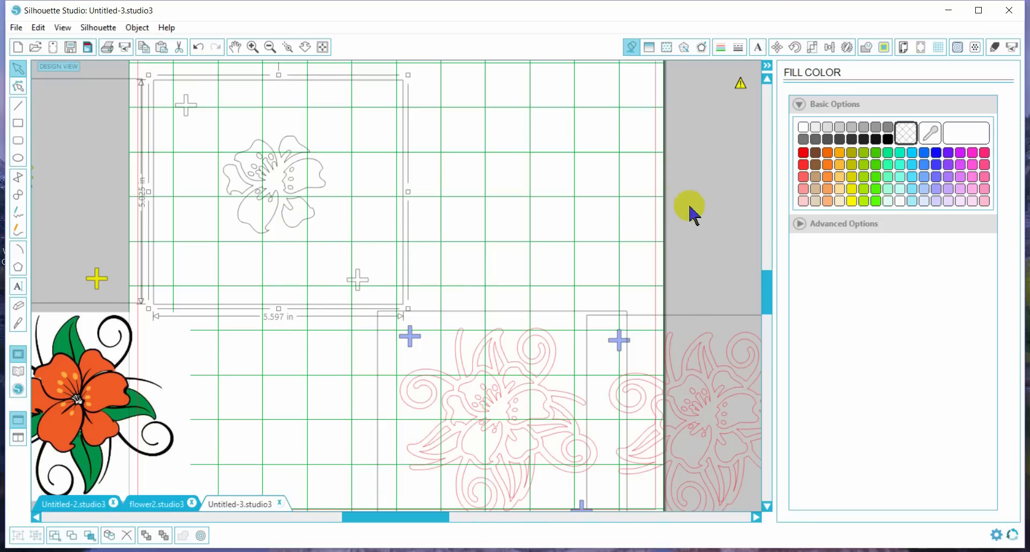
{"action": "left_click", "coordinate": [805, 155]}
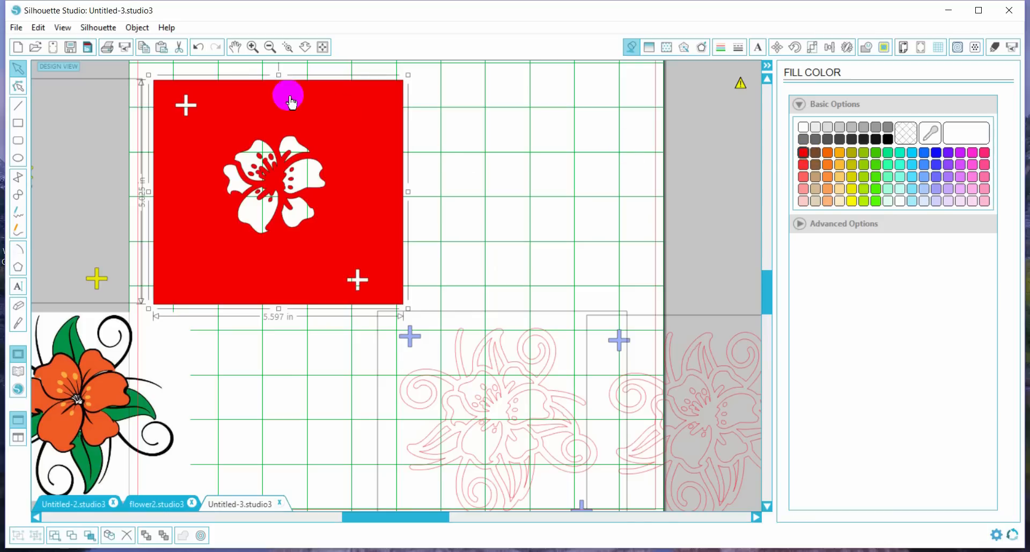
{"action": "left_click", "coordinate": [198, 46]}
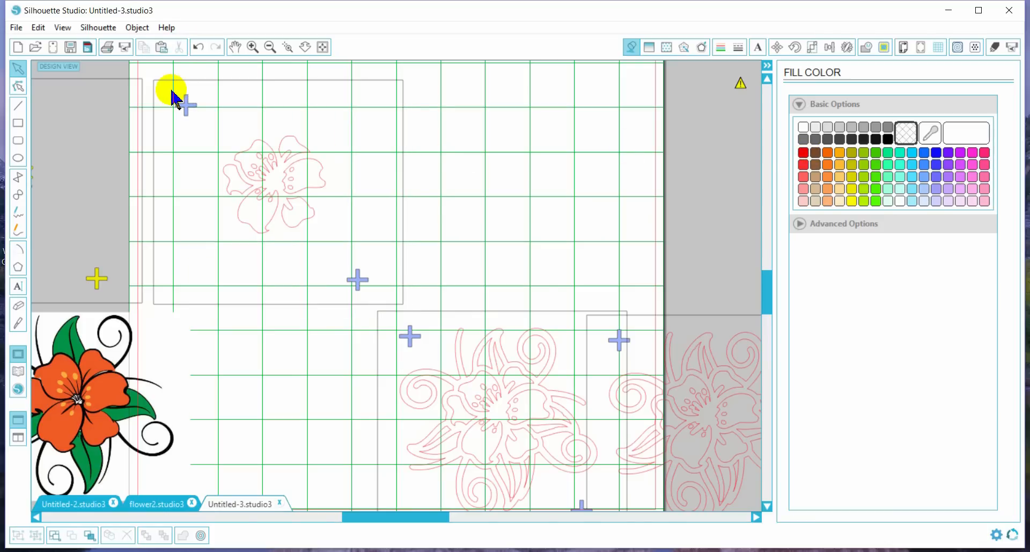
Combine the petal shapes and both plus marks, without the frame, into a compound path and fill it red
{"action": "left_click_drag", "start_coordinate": [171, 91], "coordinate": [389, 302]}
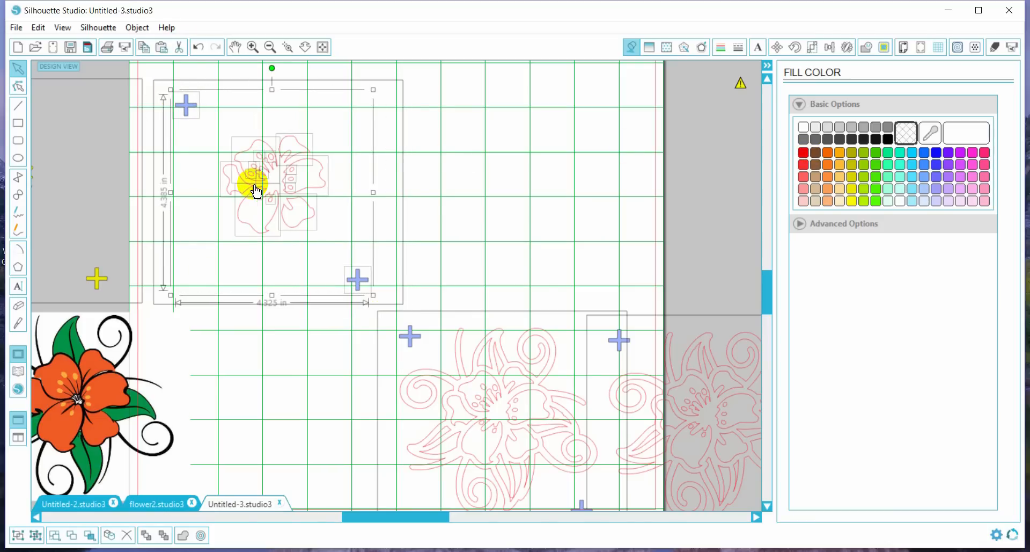
{"action": "right_click", "coordinate": [252, 184]}
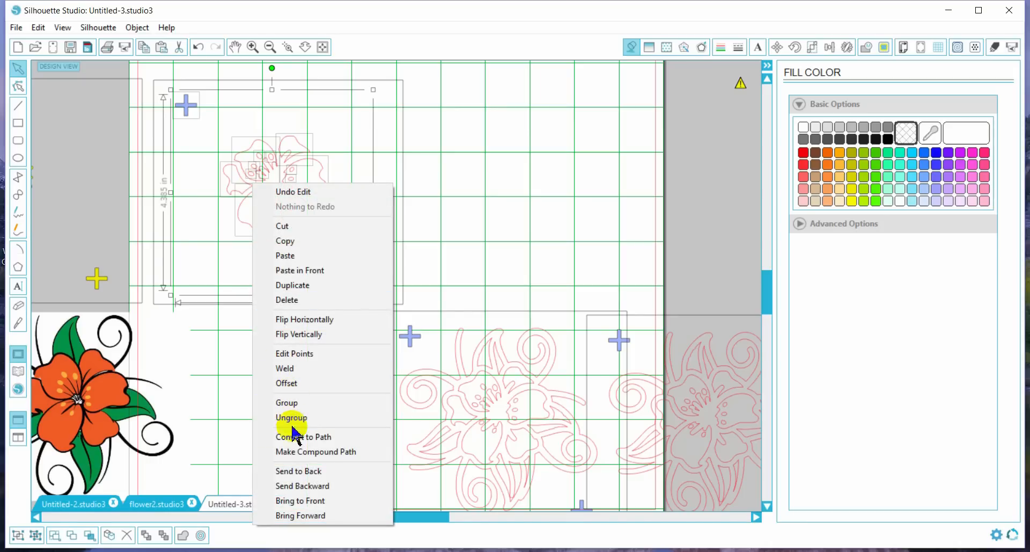
{"action": "left_click", "coordinate": [295, 452]}
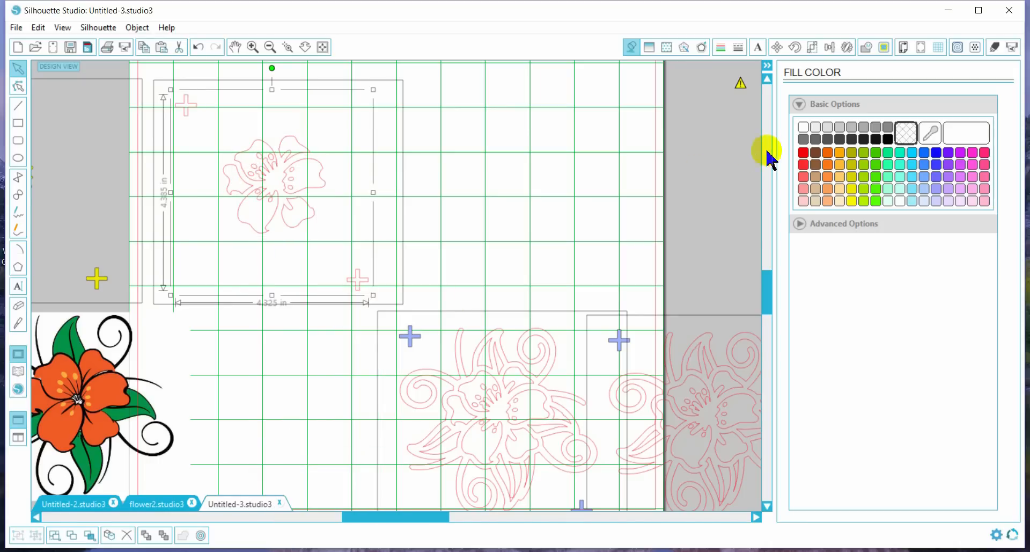
{"action": "left_click", "coordinate": [804, 153]}
Group the red petals and plus marks with their frame and move the group off the page's left edge
{"action": "left_click", "coordinate": [317, 64]}
{"action": "left_click_drag", "start_coordinate": [316, 65], "coordinate": [435, 150]}
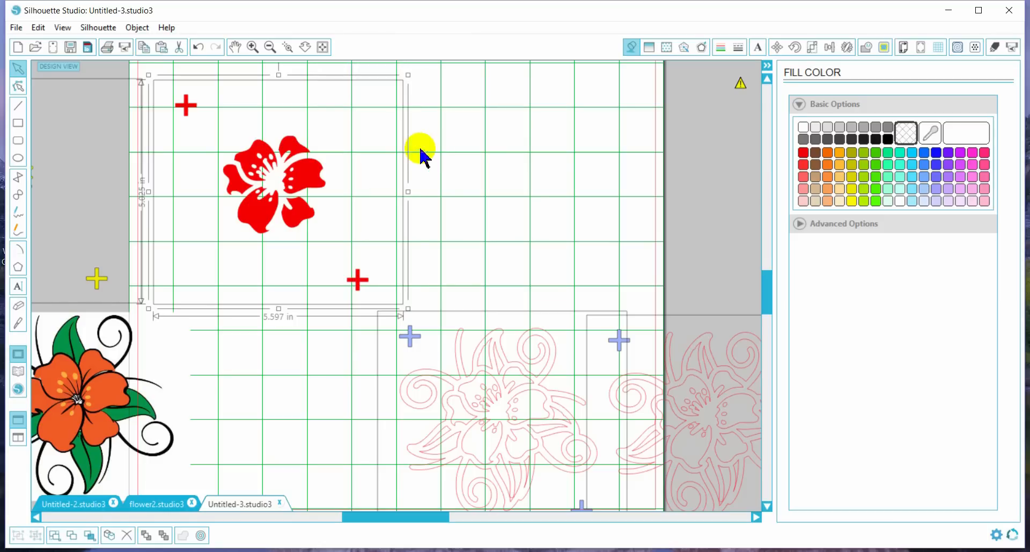
{"action": "left_click_drag", "start_coordinate": [142, 69], "coordinate": [416, 306]}
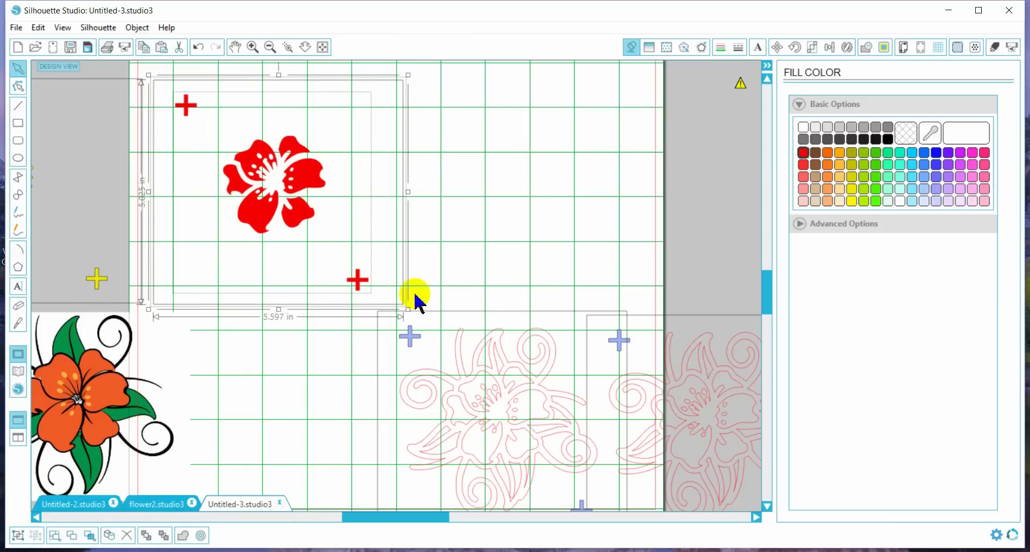
{"action": "right_click", "coordinate": [358, 191]}
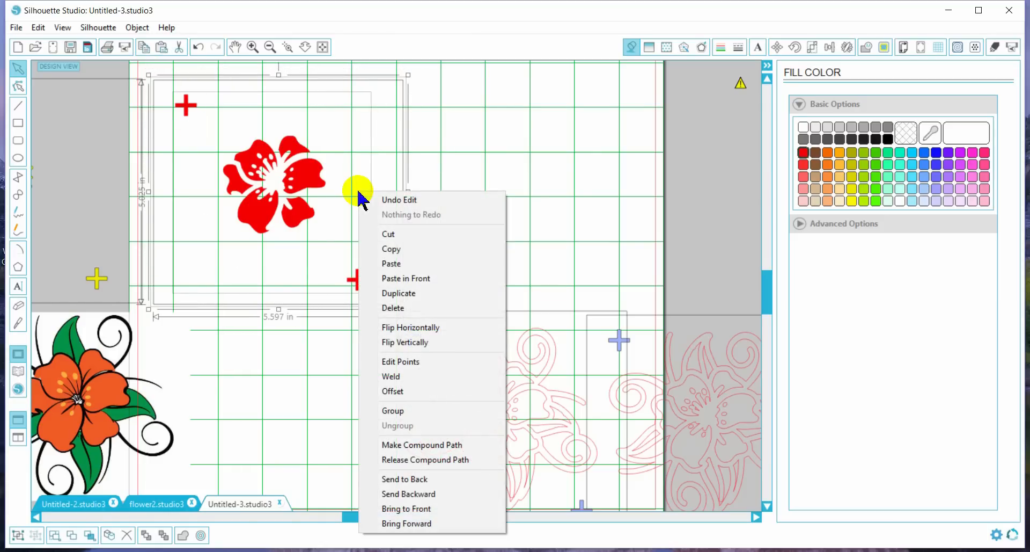
{"action": "left_click", "coordinate": [388, 410]}
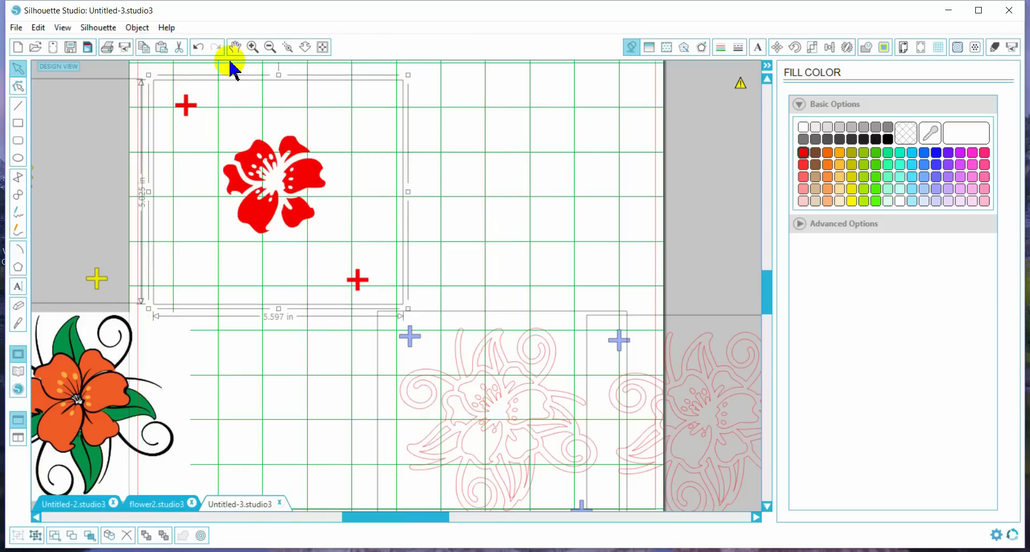
{"action": "left_click_drag", "start_coordinate": [283, 138], "coordinate": [23, 131]}
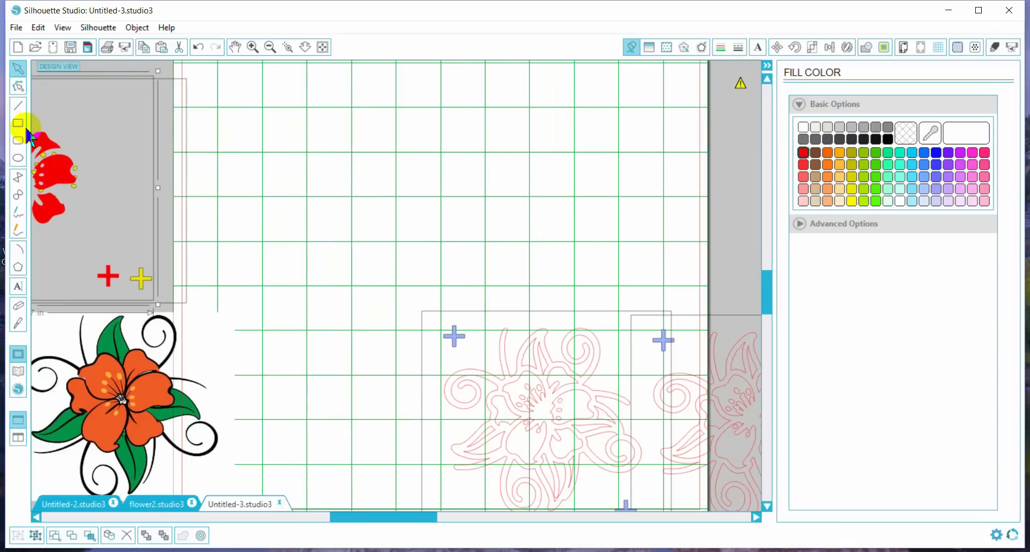
Move the next framed flower copy up into the clear area of the page
{"action": "left_click", "coordinate": [524, 387]}
{"action": "left_click_drag", "start_coordinate": [524, 386], "coordinate": [321, 159]}
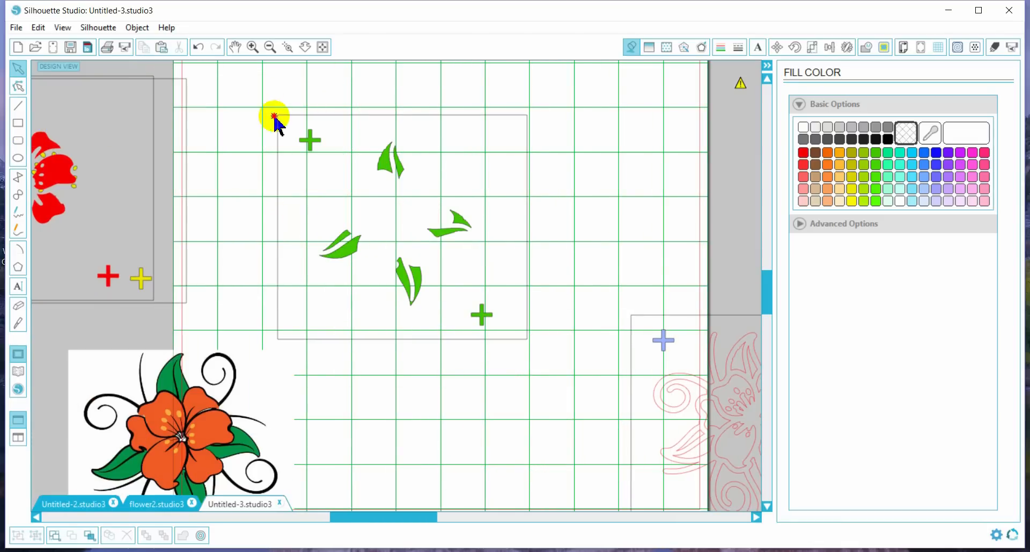
Group the green leaves and plus marks with their frame and move the group off the page's left edge
{"action": "left_click", "coordinate": [317, 181]}
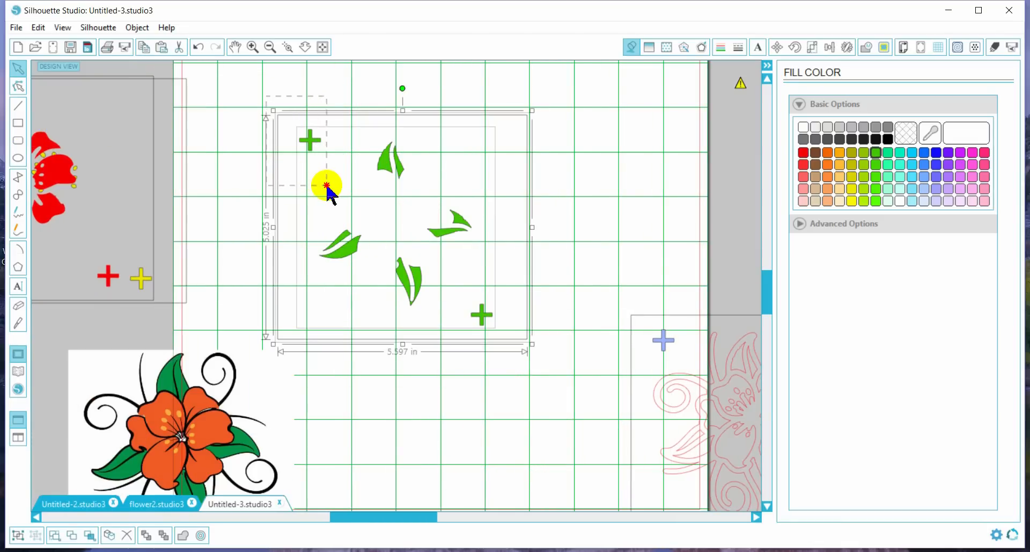
{"action": "right_click", "coordinate": [311, 153]}
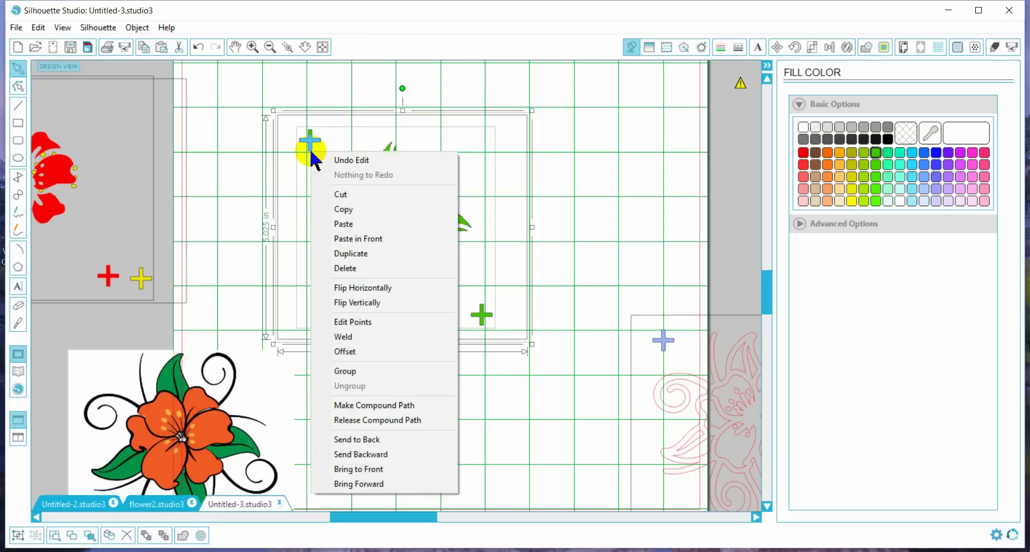
{"action": "left_click", "coordinate": [345, 371]}
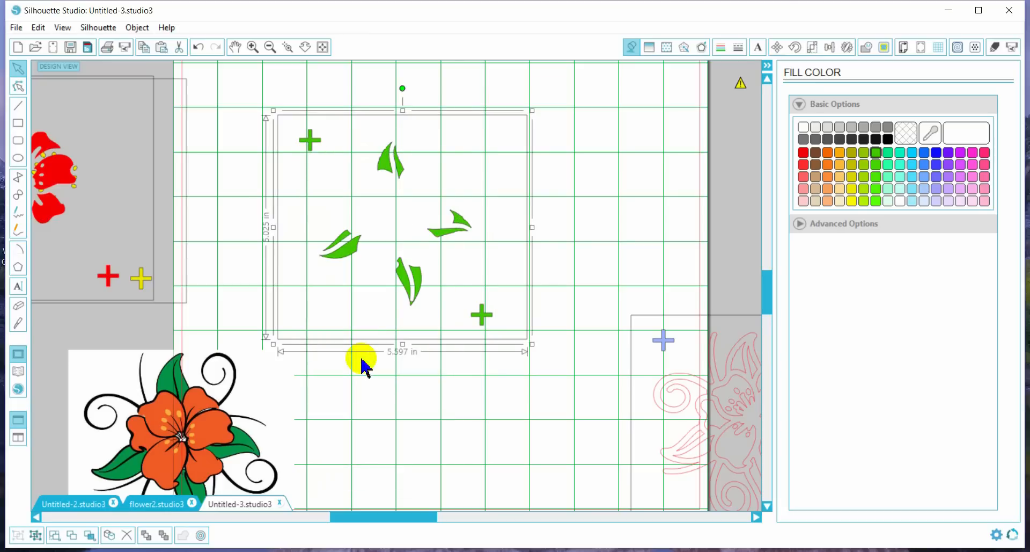
{"action": "left_click_drag", "start_coordinate": [455, 228], "coordinate": [94, 166]}
Move the last framed flower copy into the vacated spot on the page and ungroup it from its frame
{"action": "left_click_drag", "start_coordinate": [663, 399], "coordinate": [313, 196]}
{"action": "left_click", "coordinate": [308, 140]}
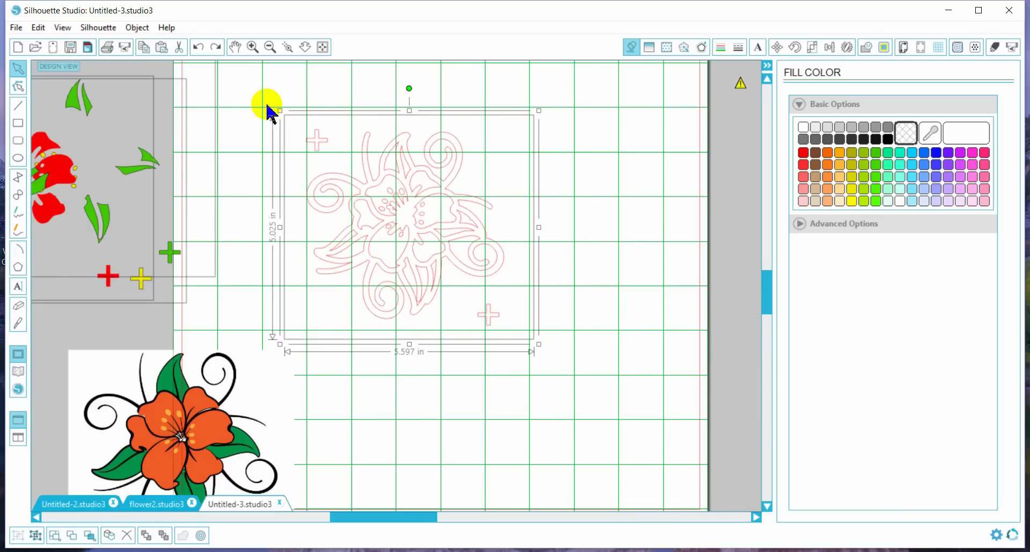
{"action": "right_click", "coordinate": [370, 180]}
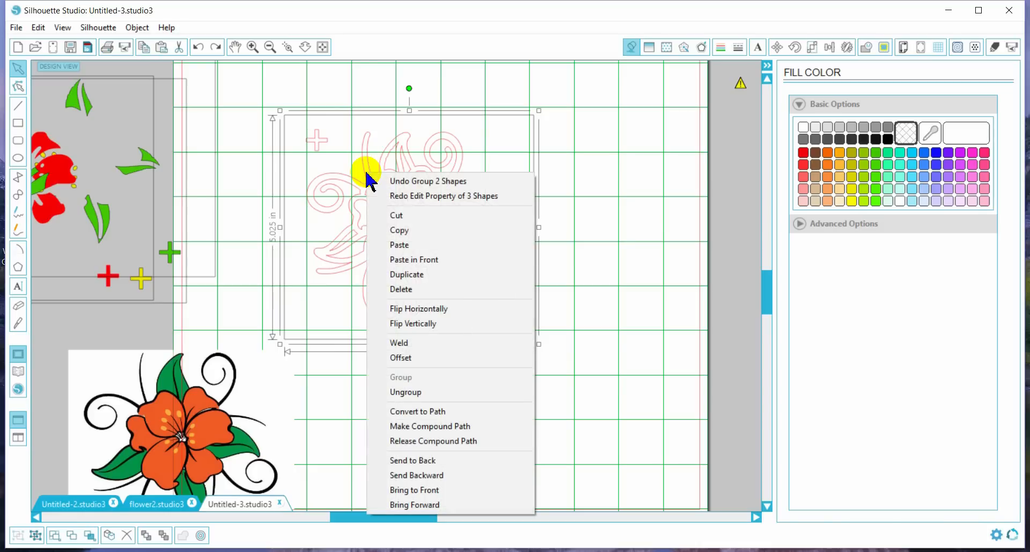
{"action": "left_click", "coordinate": [411, 392]}
{"action": "left_click", "coordinate": [413, 419]}
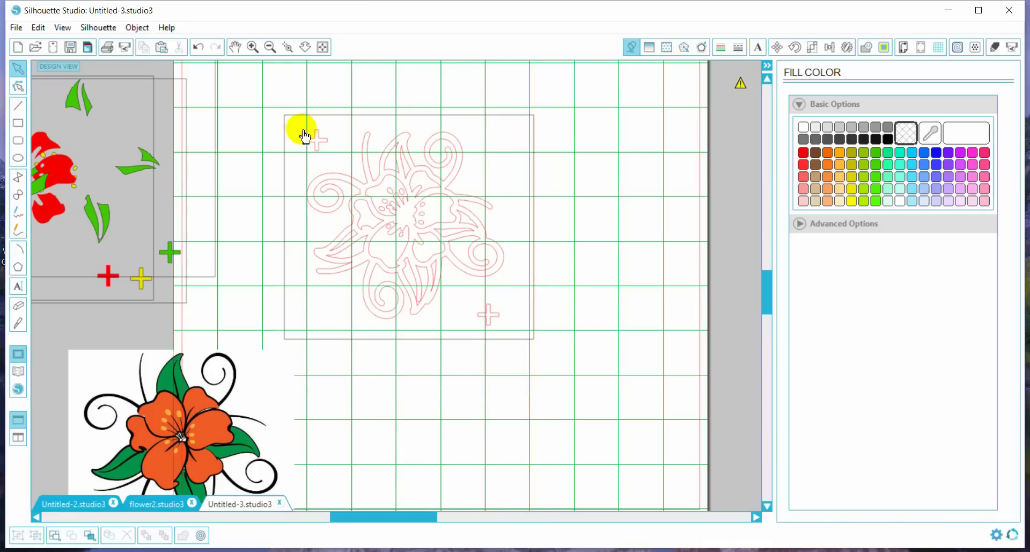
Fill the full flower outline and its plus marks with near-black
{"action": "left_click", "coordinate": [377, 204]}
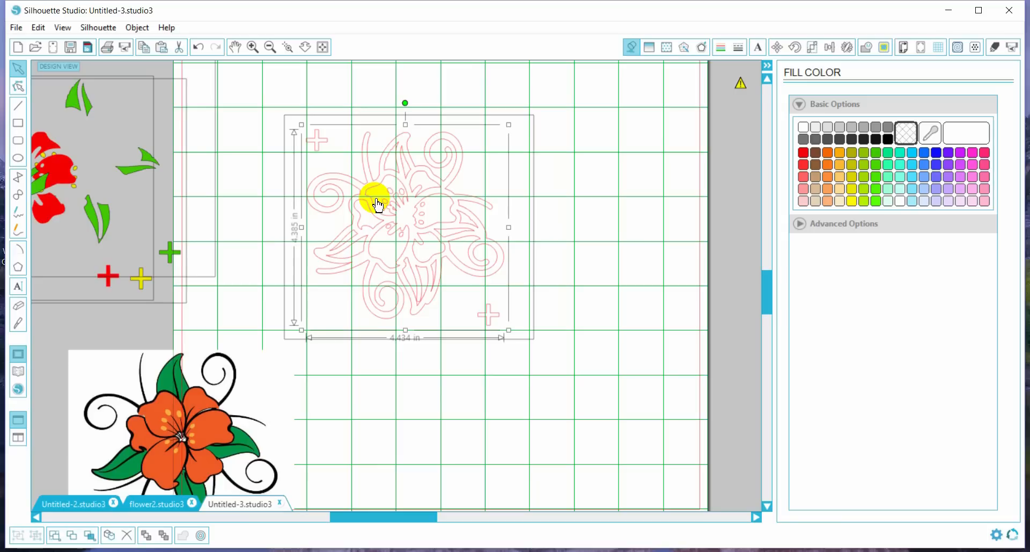
{"action": "left_click", "coordinate": [879, 142]}
{"action": "left_click", "coordinate": [611, 207]}
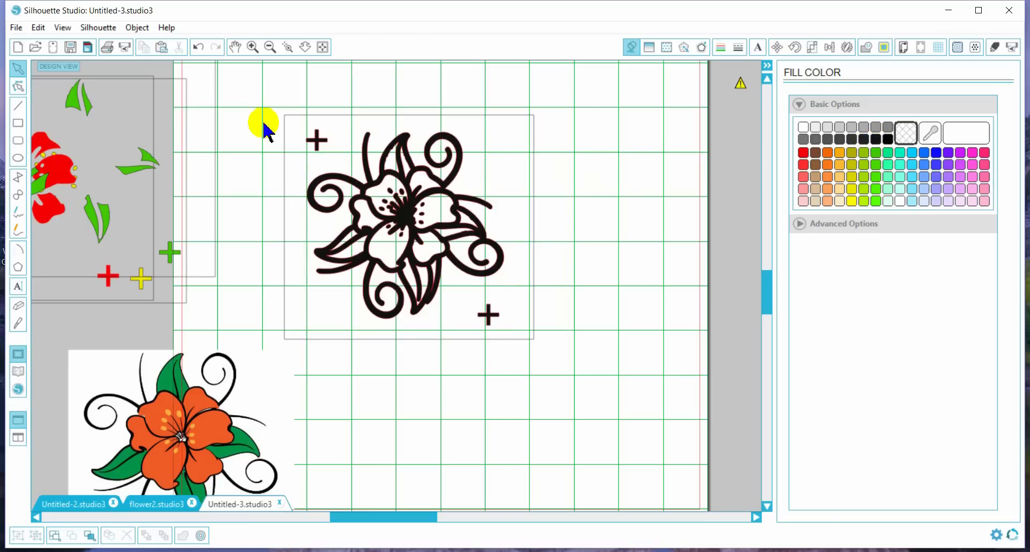
Group the black flower outline with its frame and move the group towards the page's upper-left corner
{"action": "left_click_drag", "start_coordinate": [254, 98], "coordinate": [339, 198]}
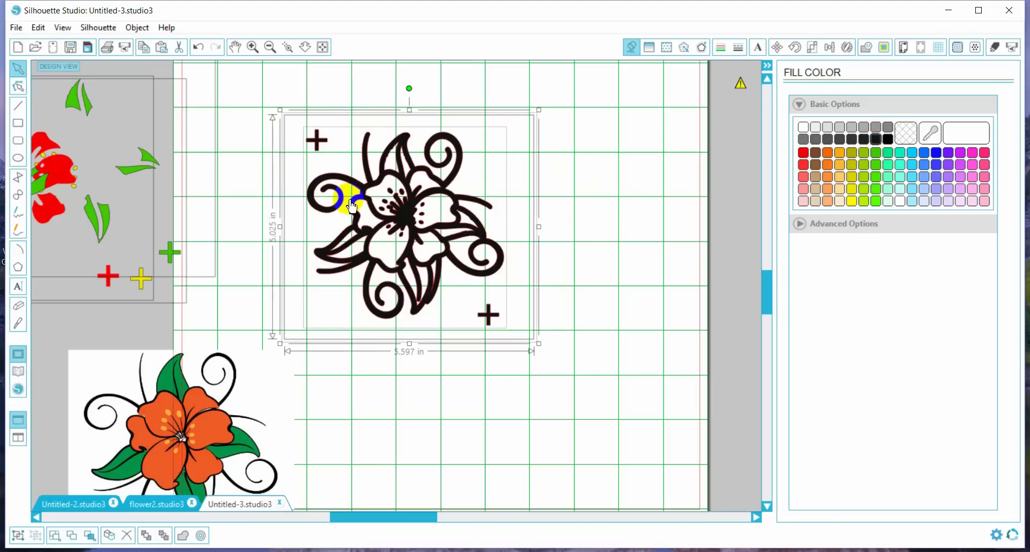
{"action": "right_click", "coordinate": [350, 187]}
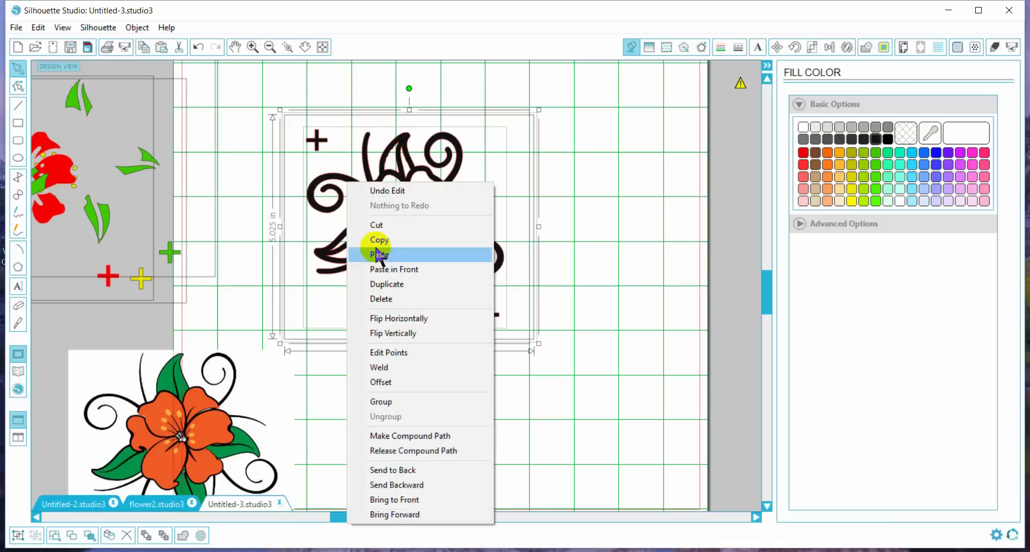
{"action": "left_click", "coordinate": [381, 402]}
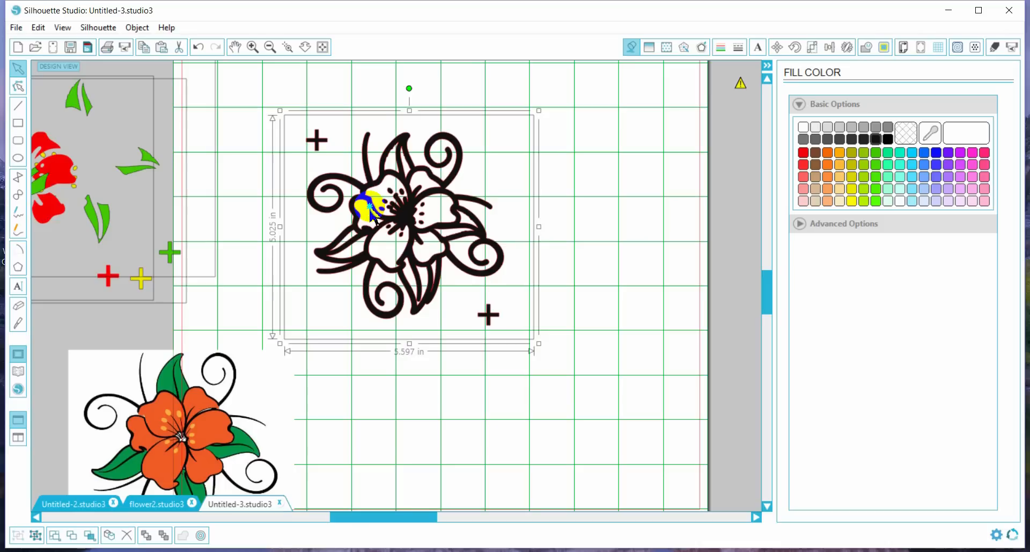
{"action": "right_click", "coordinate": [329, 146]}
{"action": "left_click_drag", "start_coordinate": [442, 143], "coordinate": [380, 80]}
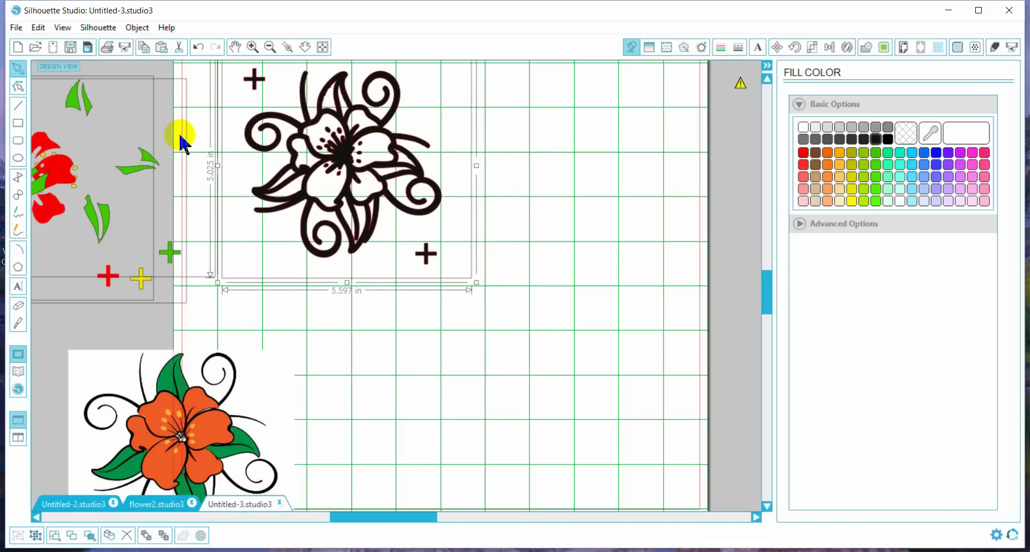
Lay out the green, red and yellow layers beside and below the black one, and shift the reference picture left
{"action": "left_click_drag", "start_coordinate": [149, 165], "coordinate": [626, 169]}
{"action": "mouse_move", "coordinate": [46, 161]}
{"action": "left_mouse_down"}
{"action": "mouse_move", "coordinate": [238, 283]}
{"action": "mouse_move", "coordinate": [491, 385]}
{"action": "mouse_move", "coordinate": [642, 390]}
{"action": "left_mouse_up"}
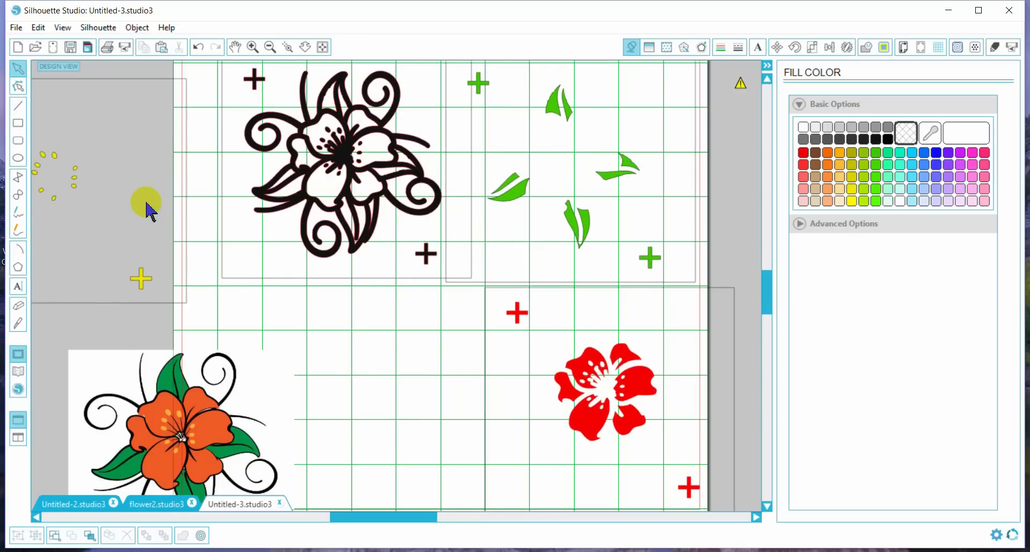
{"action": "mouse_move", "coordinate": [77, 185]}
{"action": "left_mouse_down"}
{"action": "mouse_move", "coordinate": [389, 410]}
{"action": "mouse_move", "coordinate": [365, 393]}
{"action": "left_mouse_up"}
{"action": "left_click", "coordinate": [364, 393]}
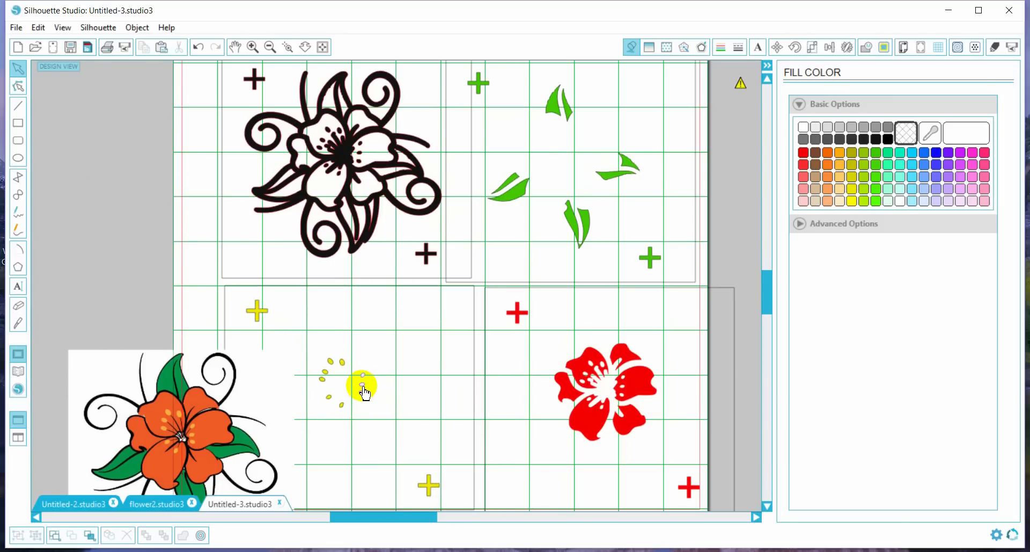
{"action": "left_click_drag", "start_coordinate": [189, 389], "coordinate": [110, 254]}
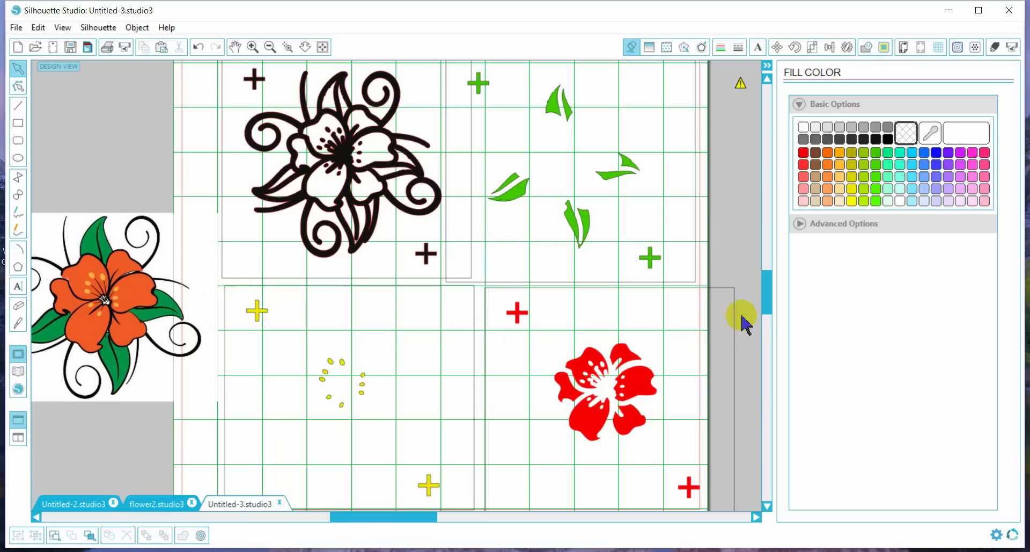
Center-align all four framed layers on top of one another and move the original flower picture off the stack
{"action": "left_click_drag", "start_coordinate": [200, 96], "coordinate": [751, 459]}
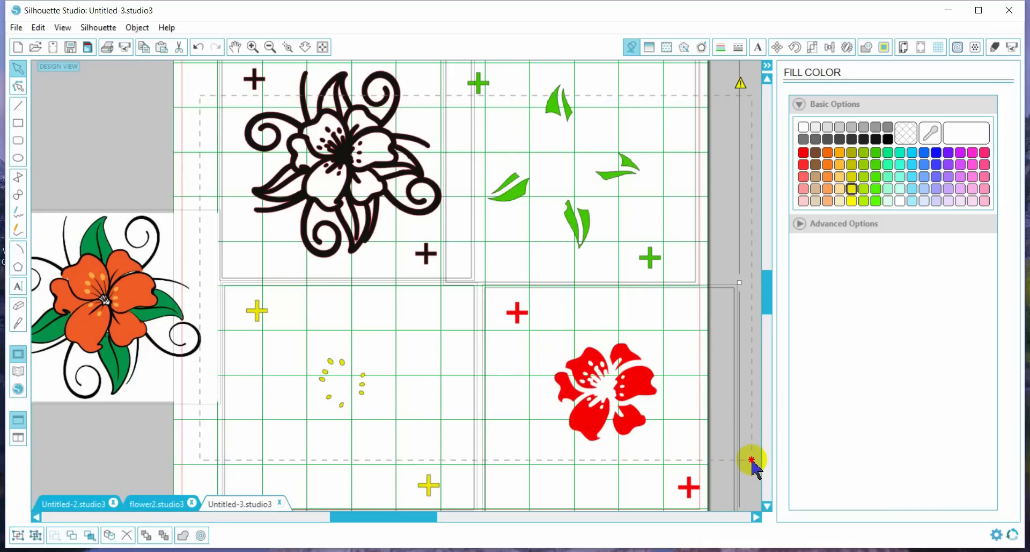
{"action": "left_click", "coordinate": [845, 50]}
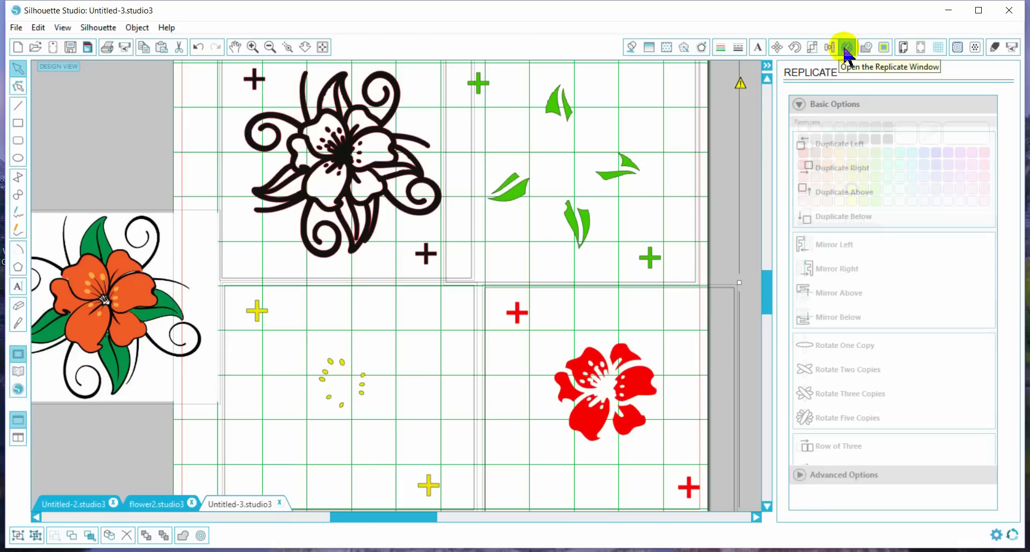
{"action": "left_click", "coordinate": [830, 47]}
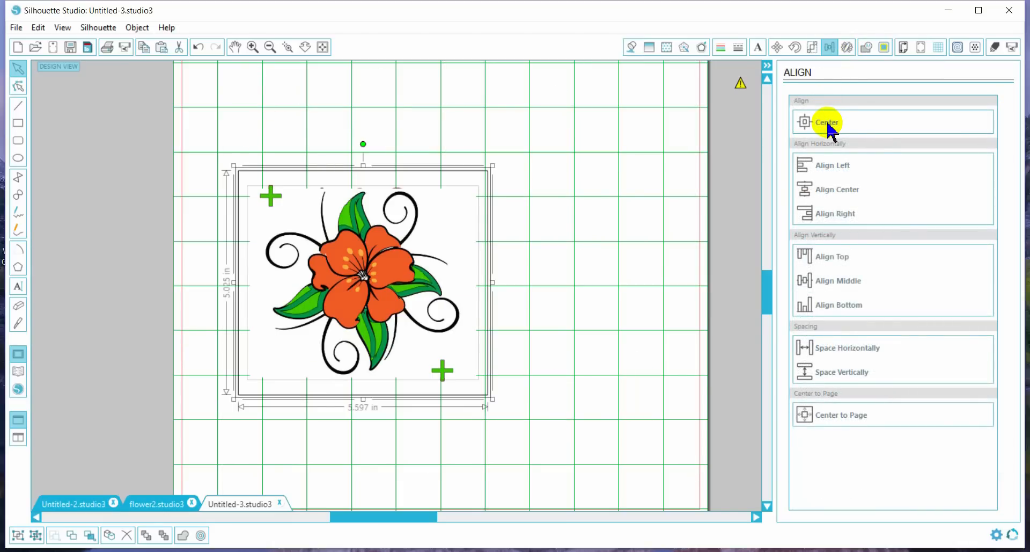
{"action": "left_click", "coordinate": [695, 240]}
{"action": "left_click_drag", "start_coordinate": [429, 250], "coordinate": [696, 168]}
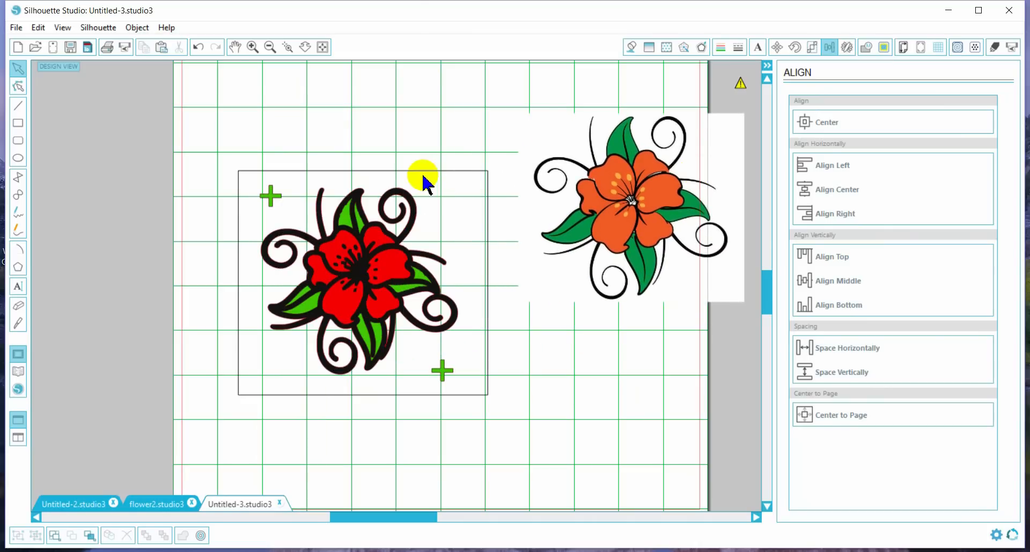